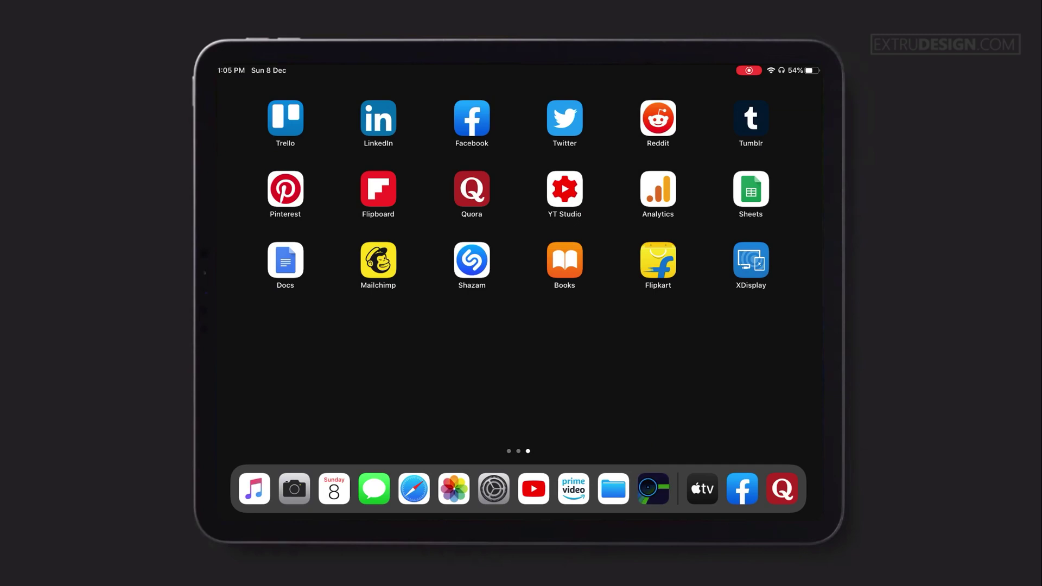
Step: Launch LumaFusion, set the library source to Files, and start Add Link to Folder
{"action": "left_click", "coordinate": [651, 489]}
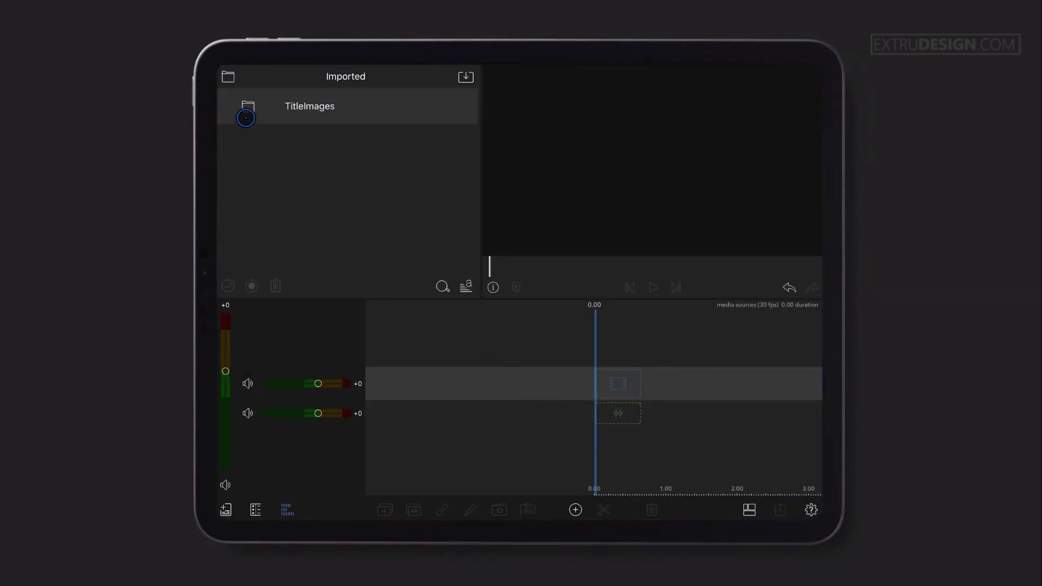
{"action": "left_click", "coordinate": [231, 75]}
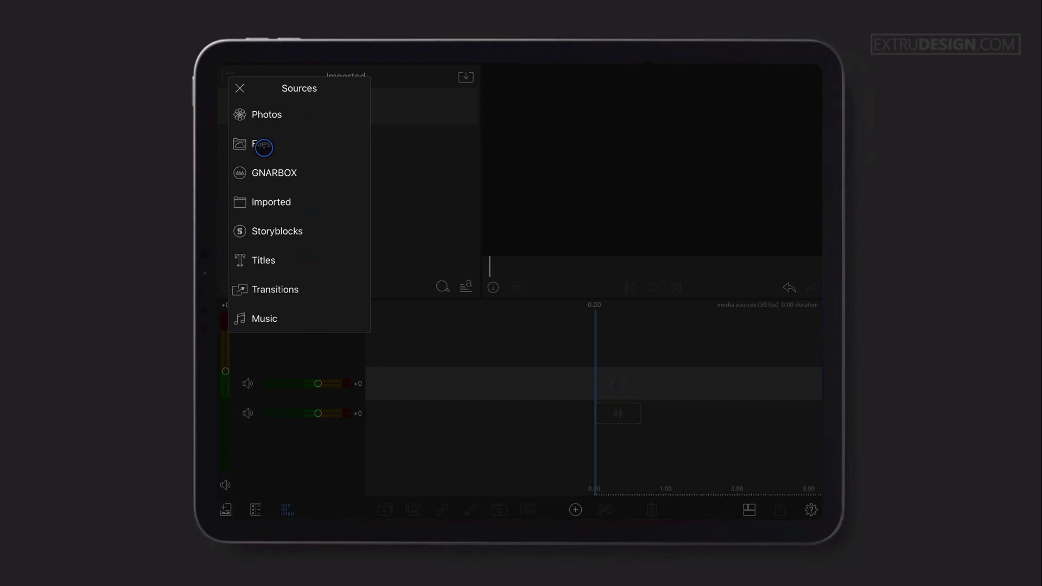
{"action": "left_click", "coordinate": [261, 146]}
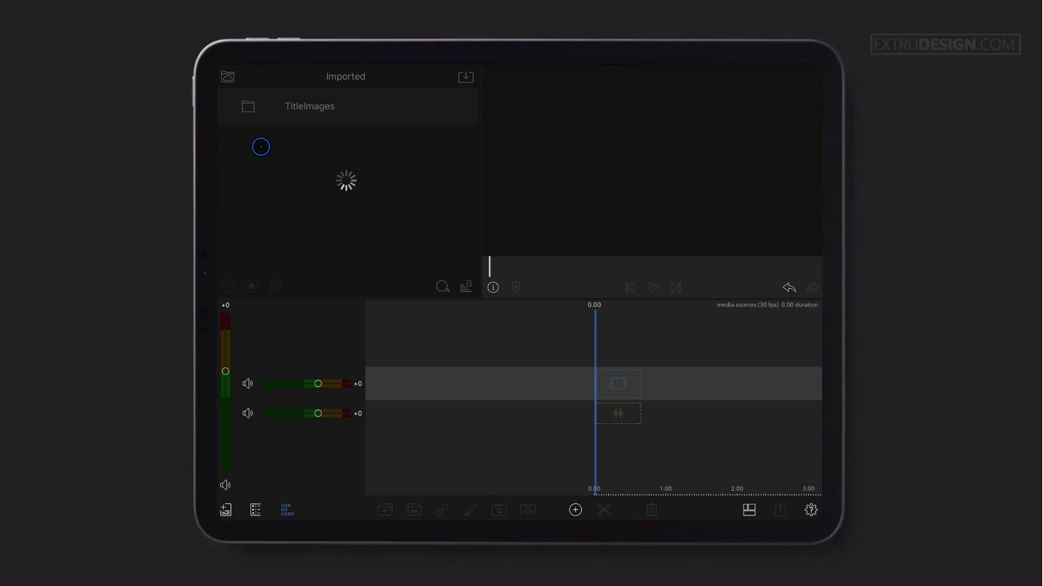
{"action": "left_click_drag", "start_coordinate": [333, 130], "coordinate": [320, 225]}
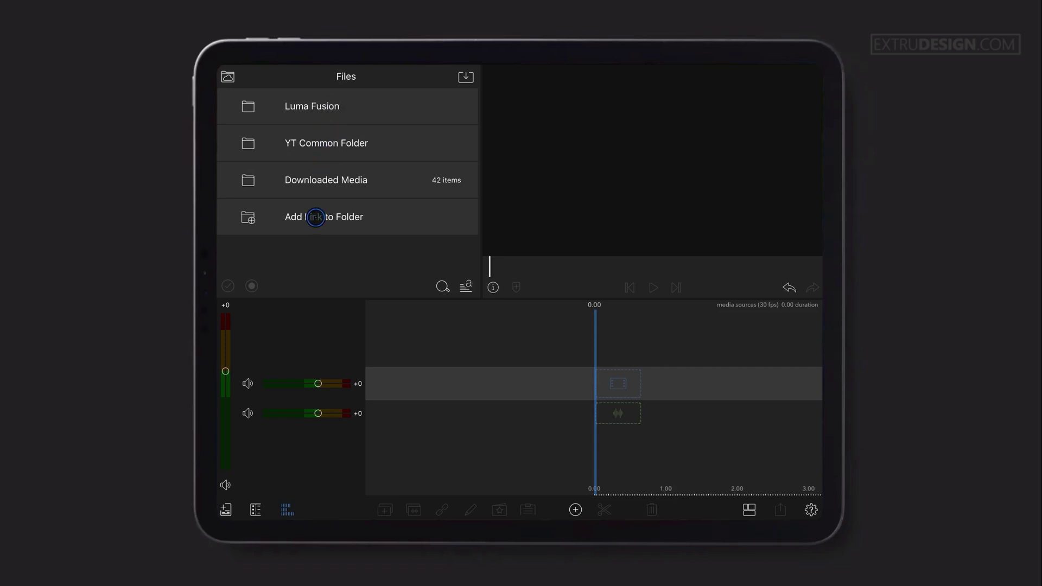
{"action": "left_click", "coordinate": [315, 217]}
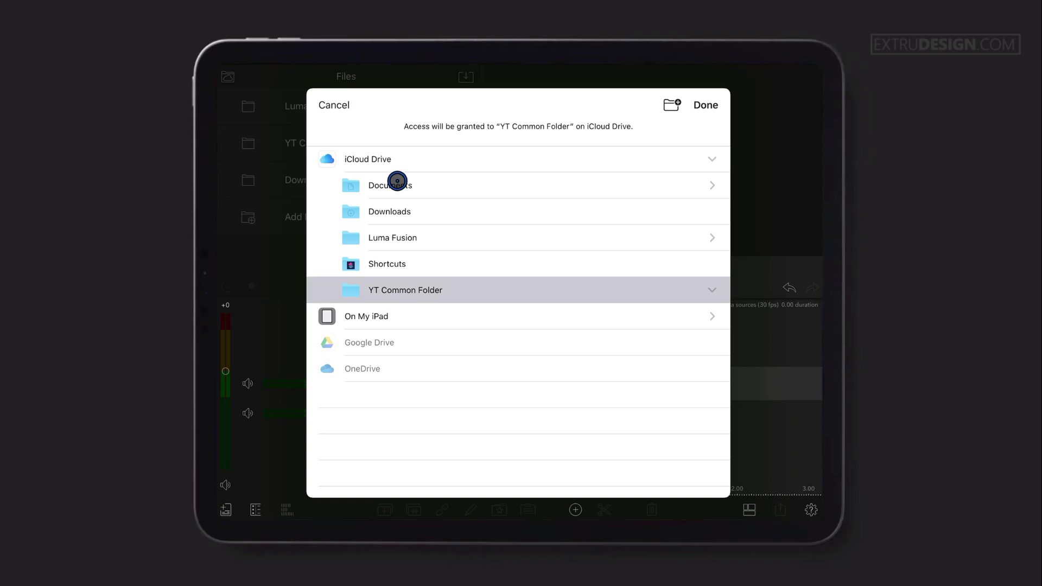
Step: Cancel the iCloud Drive picker, leaving Luma Fusion and YT Common Folder linked
{"action": "left_click", "coordinate": [336, 105]}
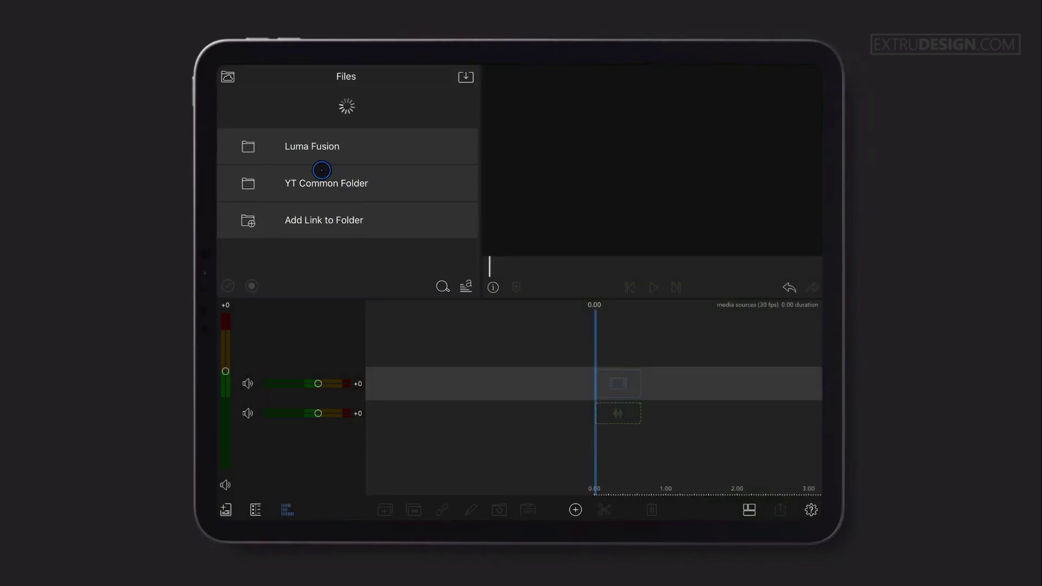
{"action": "left_click", "coordinate": [225, 78]}
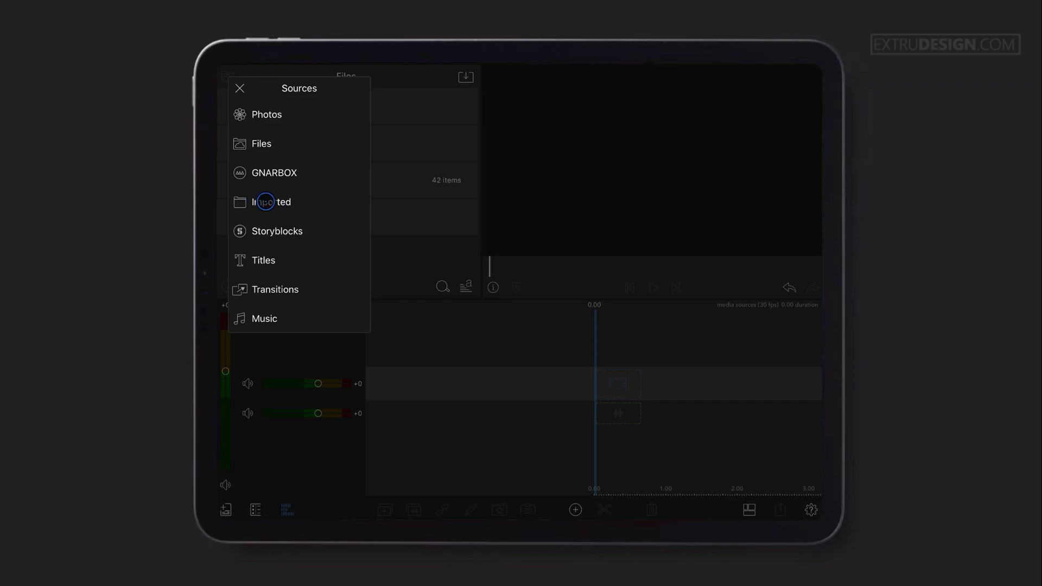
{"action": "left_click", "coordinate": [411, 214]}
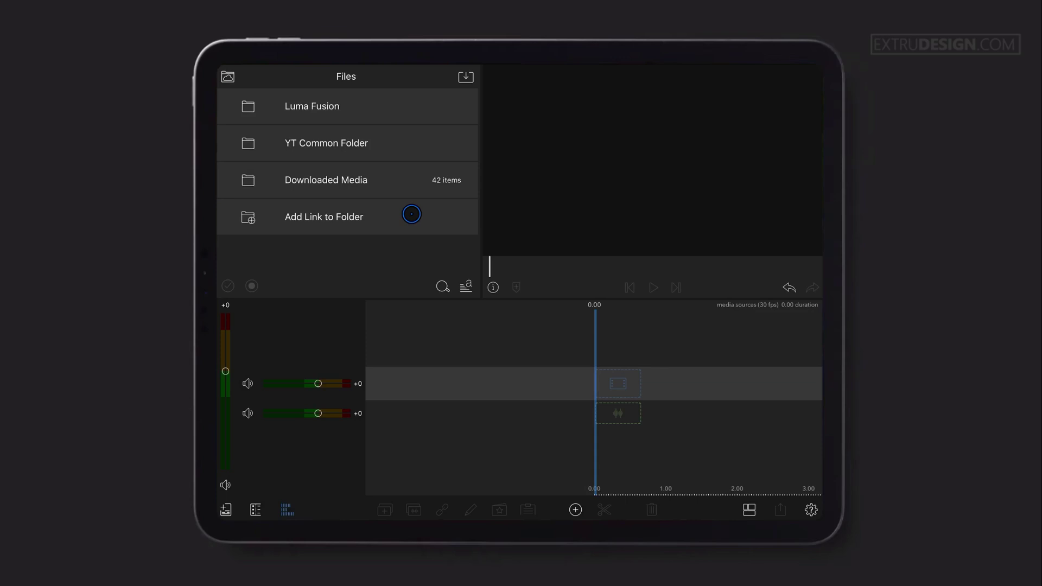
{"action": "left_click", "coordinate": [468, 77]}
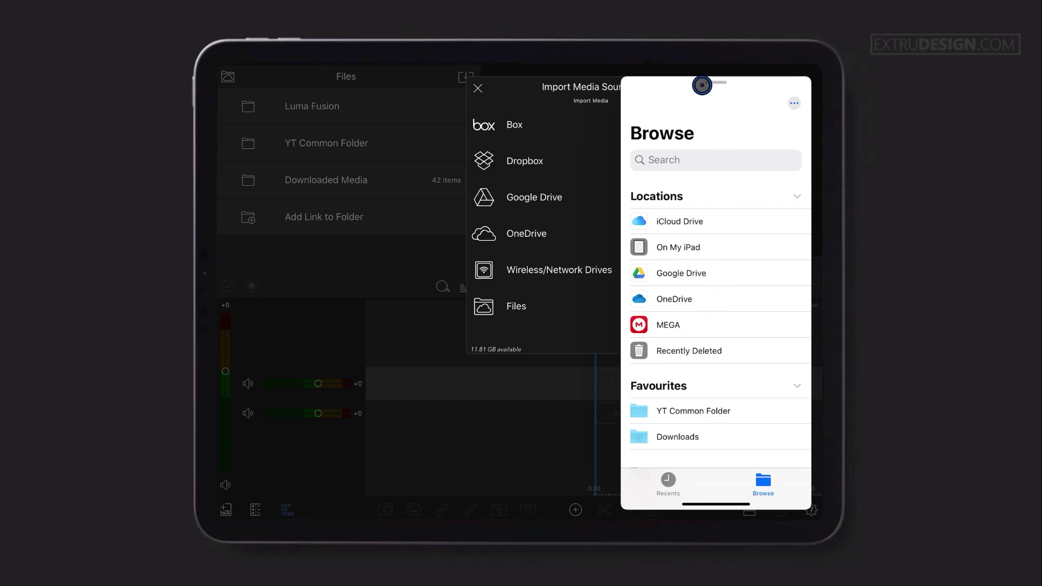
{"action": "left_click_drag", "start_coordinate": [702, 85], "coordinate": [803, 89]}
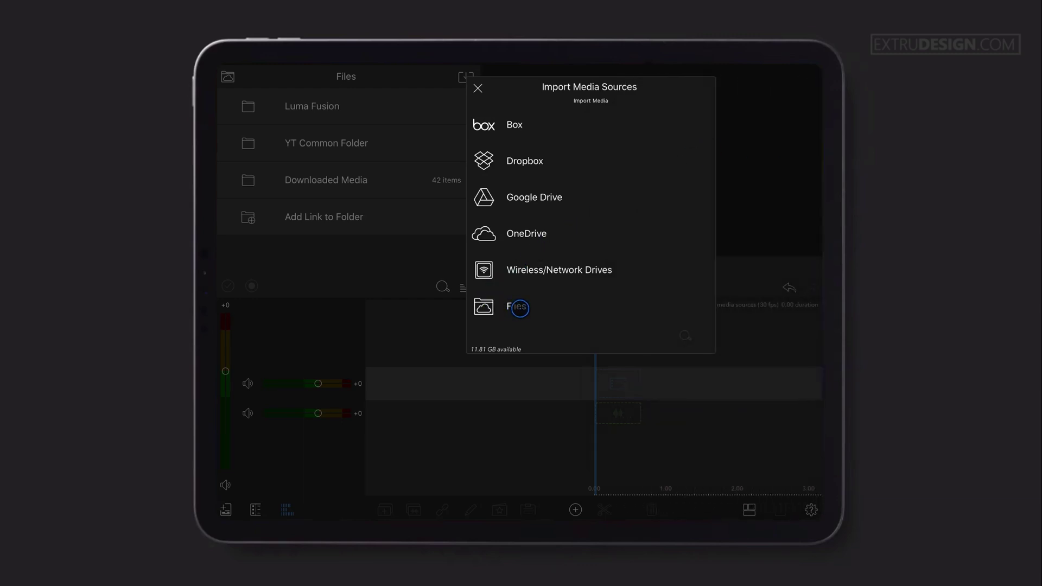
{"action": "left_click", "coordinate": [520, 307]}
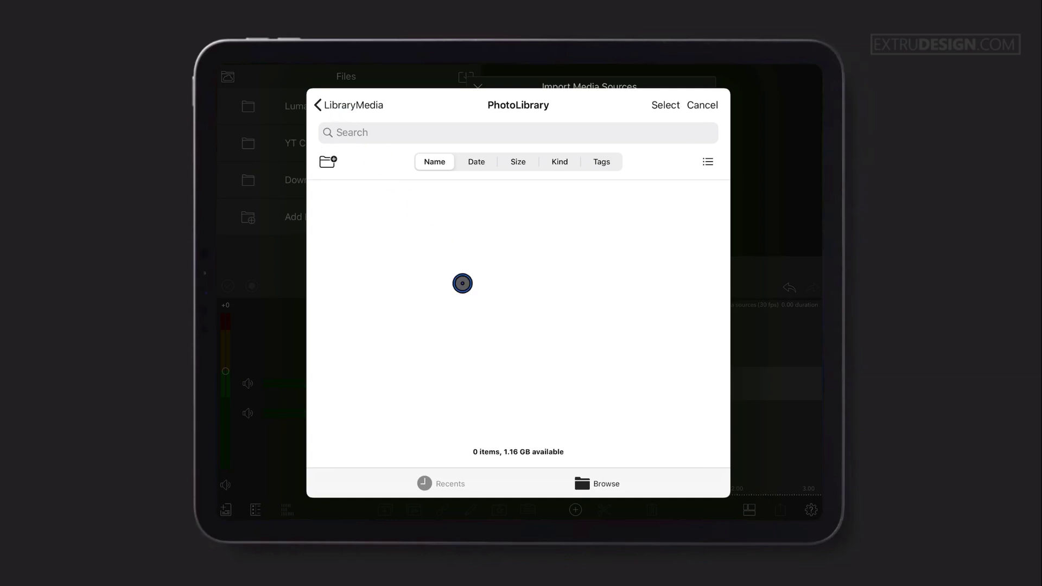
{"action": "left_click", "coordinate": [594, 479]}
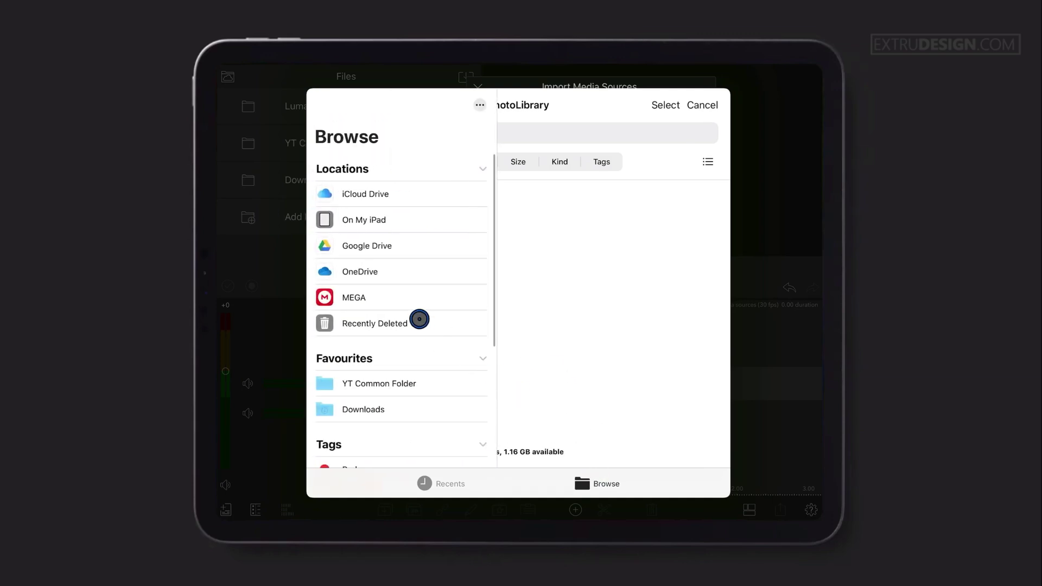
{"action": "left_click_drag", "start_coordinate": [356, 207], "coordinate": [368, 271]}
{"action": "left_click", "coordinate": [366, 247]}
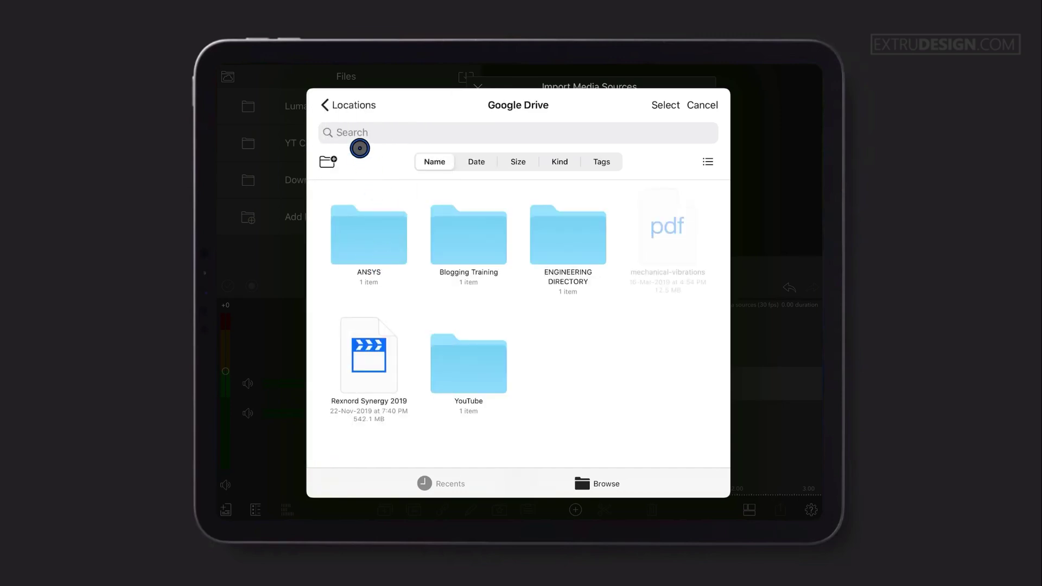
{"action": "left_click", "coordinate": [353, 107]}
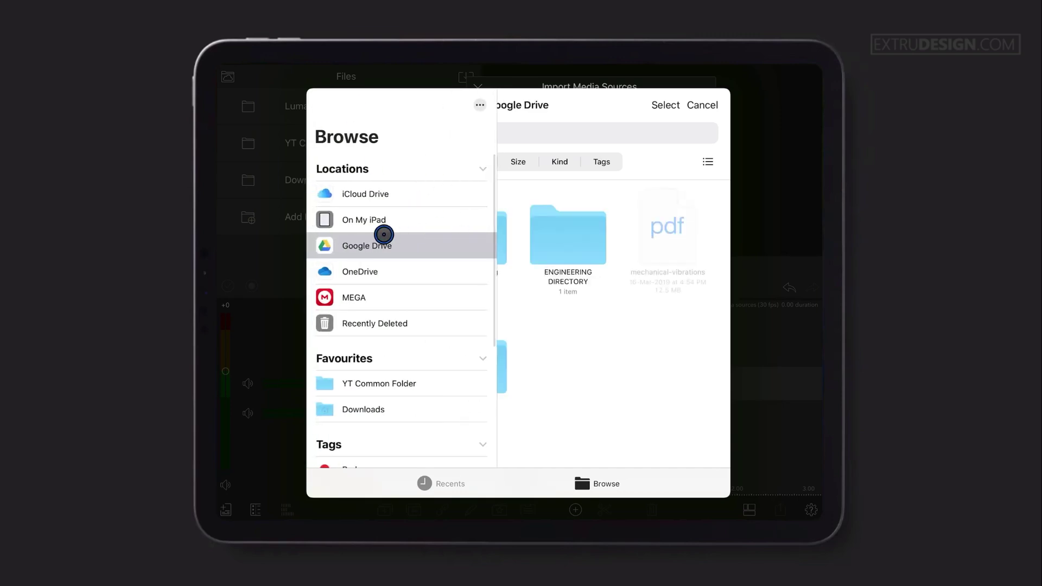
{"action": "left_click", "coordinate": [379, 194]}
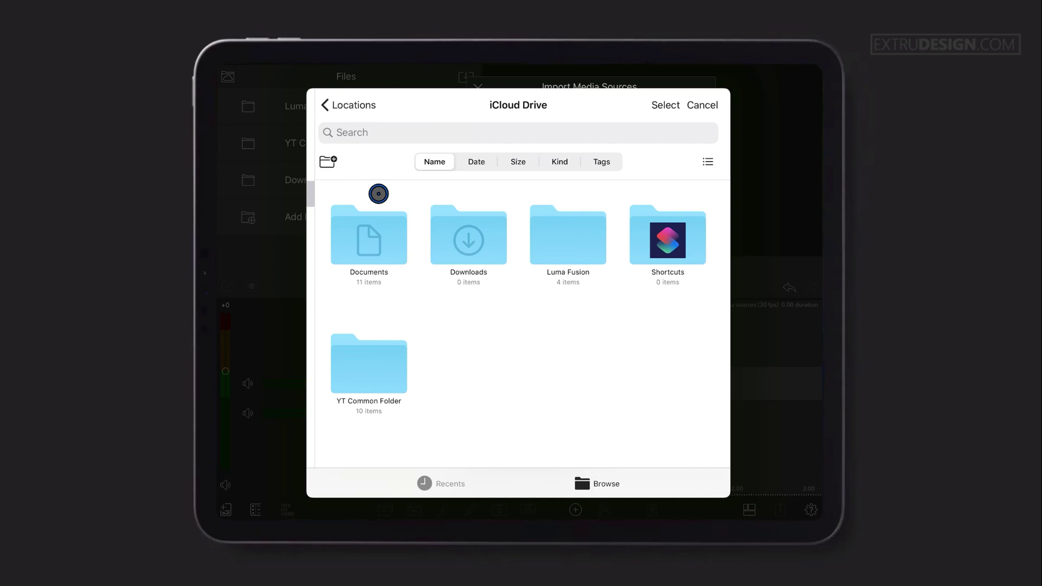
{"action": "left_click", "coordinate": [702, 104]}
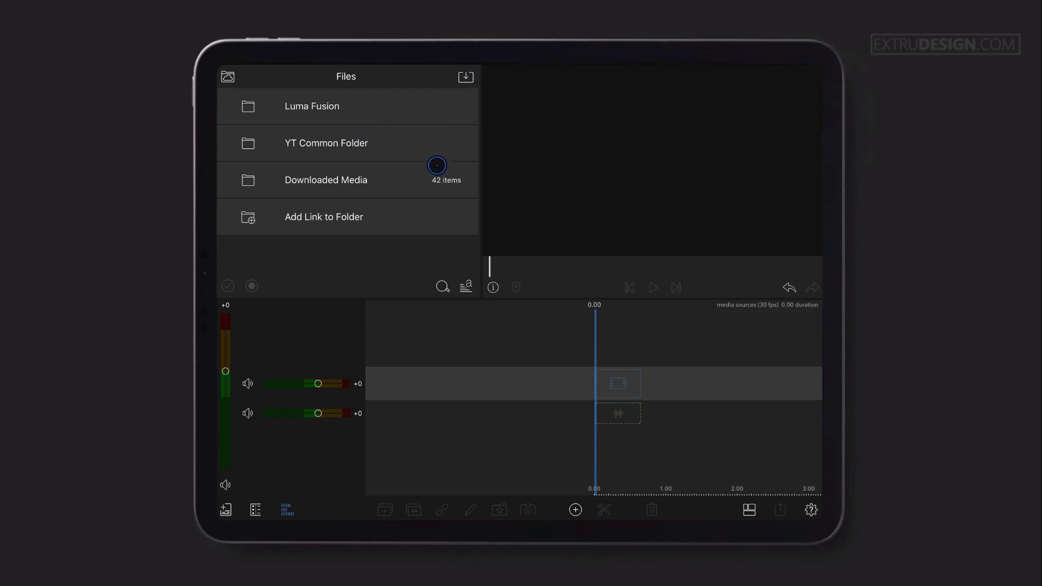
Step: Set the library source to Imported, showing its TitleImages folder
{"action": "left_click", "coordinate": [226, 75]}
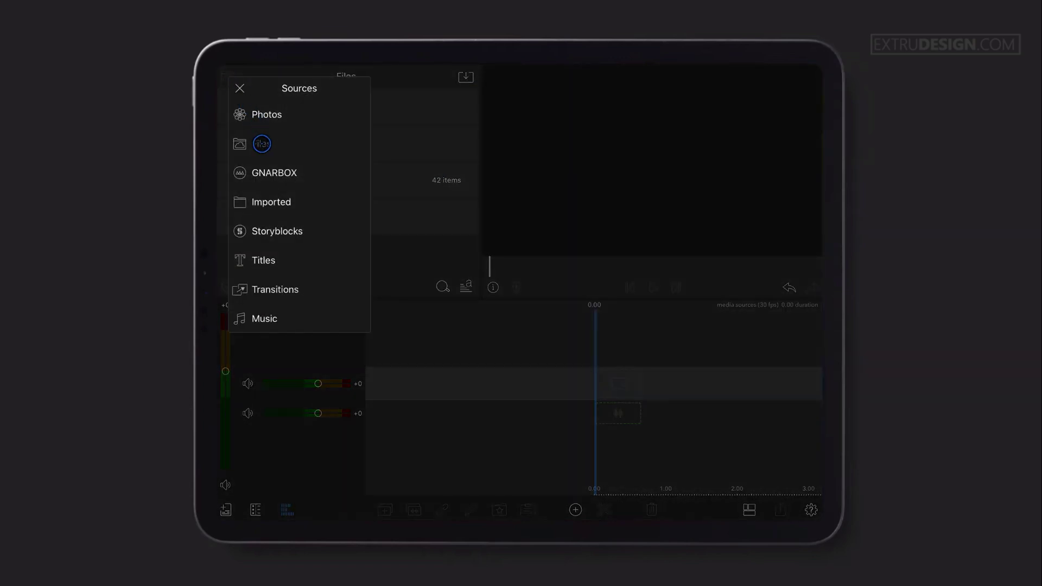
{"action": "left_click", "coordinate": [274, 200]}
{"action": "left_click_drag", "start_coordinate": [349, 112], "coordinate": [344, 226]}
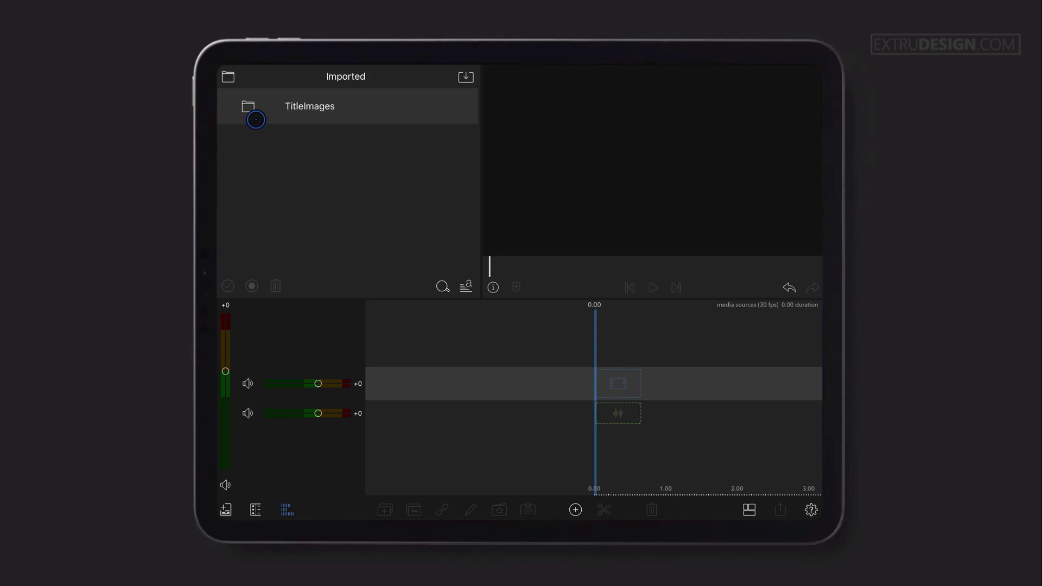
{"action": "left_click", "coordinate": [228, 77]}
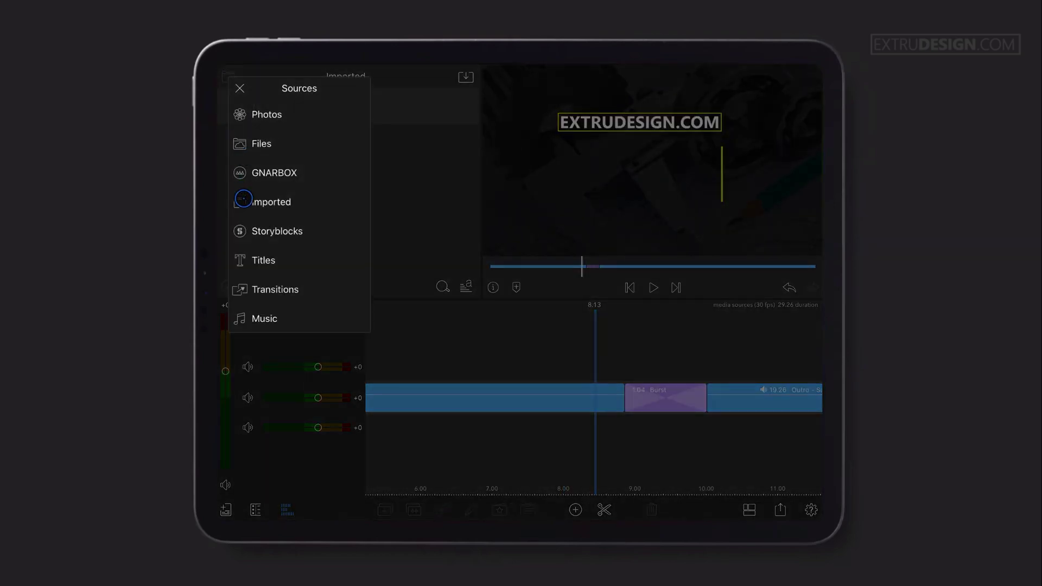
{"action": "left_click", "coordinate": [282, 205]}
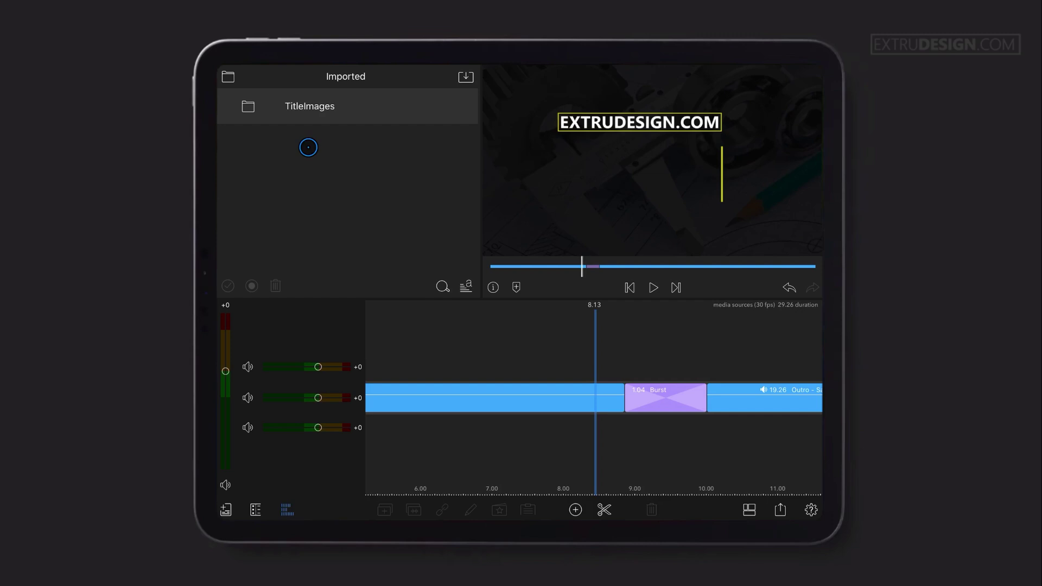
{"action": "left_click_drag", "start_coordinate": [309, 145], "coordinate": [310, 233]}
{"action": "left_click_drag", "start_coordinate": [819, 218], "coordinate": [688, 216]}
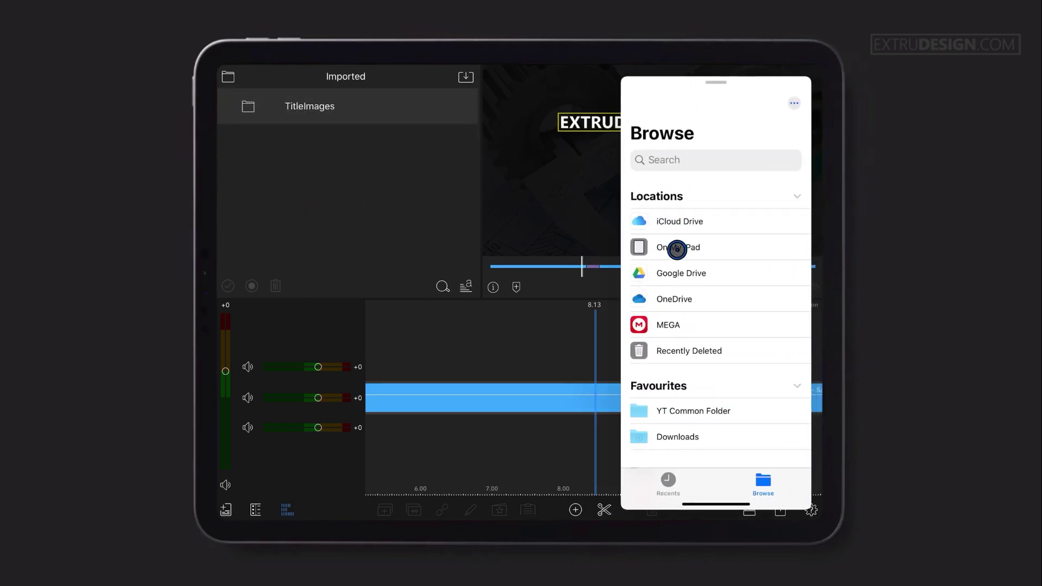
{"action": "left_click", "coordinate": [676, 249]}
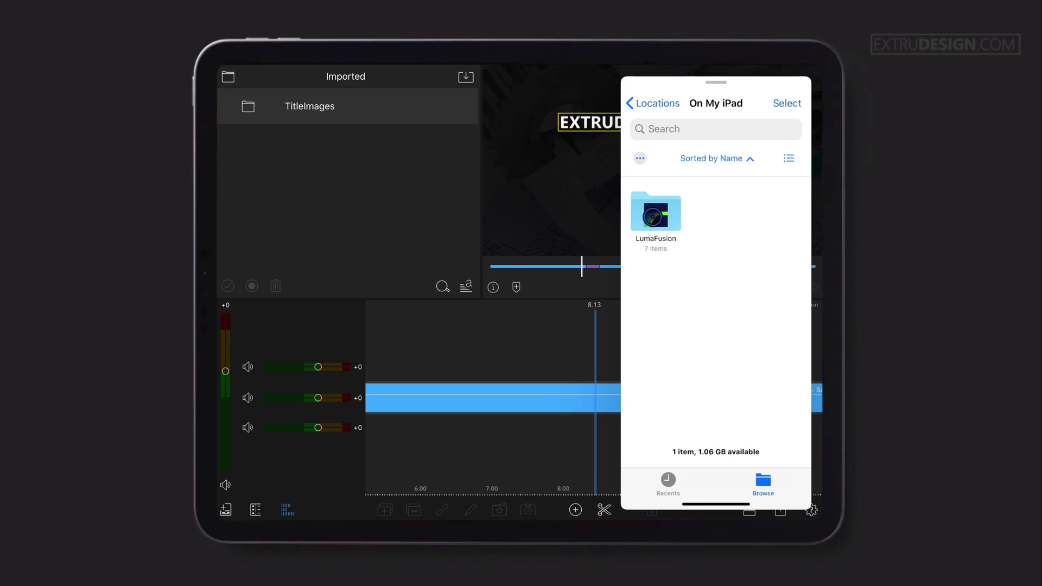
{"action": "left_click", "coordinate": [655, 214]}
{"action": "left_click", "coordinate": [659, 424]}
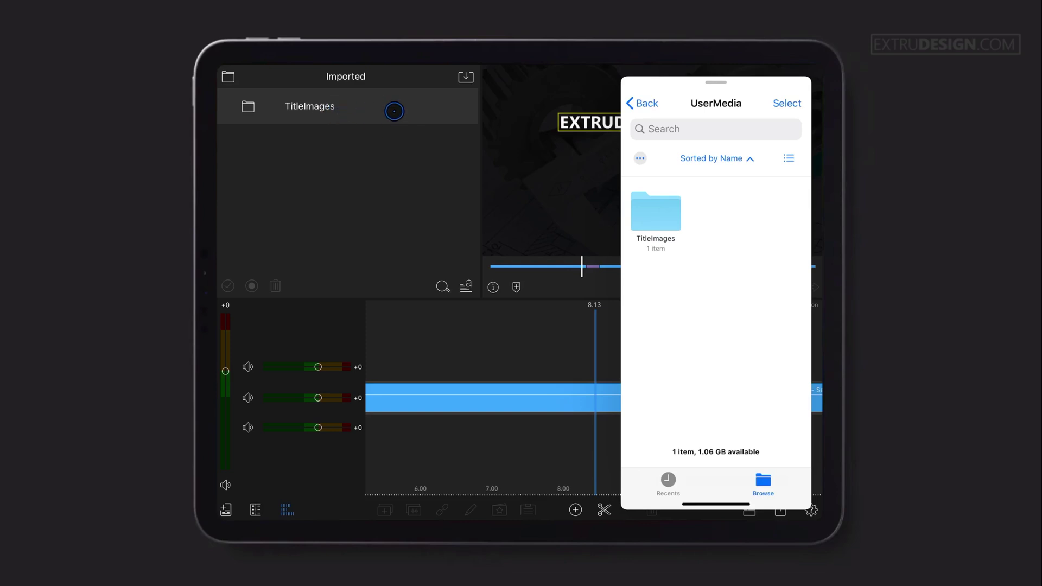
{"action": "left_click_drag", "start_coordinate": [716, 84], "coordinate": [795, 93]}
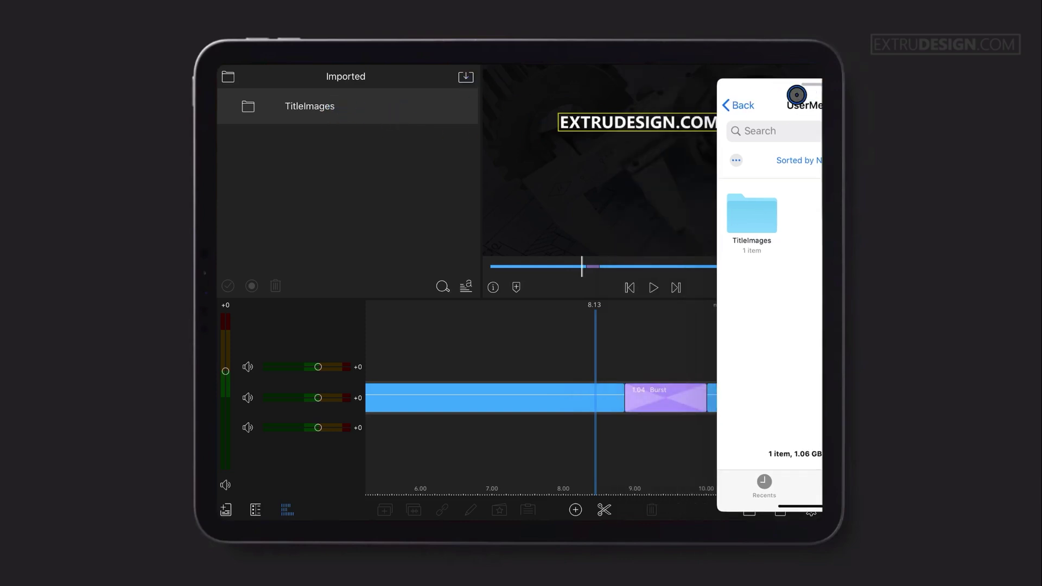
Step: Import the Slides Record Sample video from iCloud Drive's Luma Fusion folder
{"action": "left_click", "coordinate": [467, 75]}
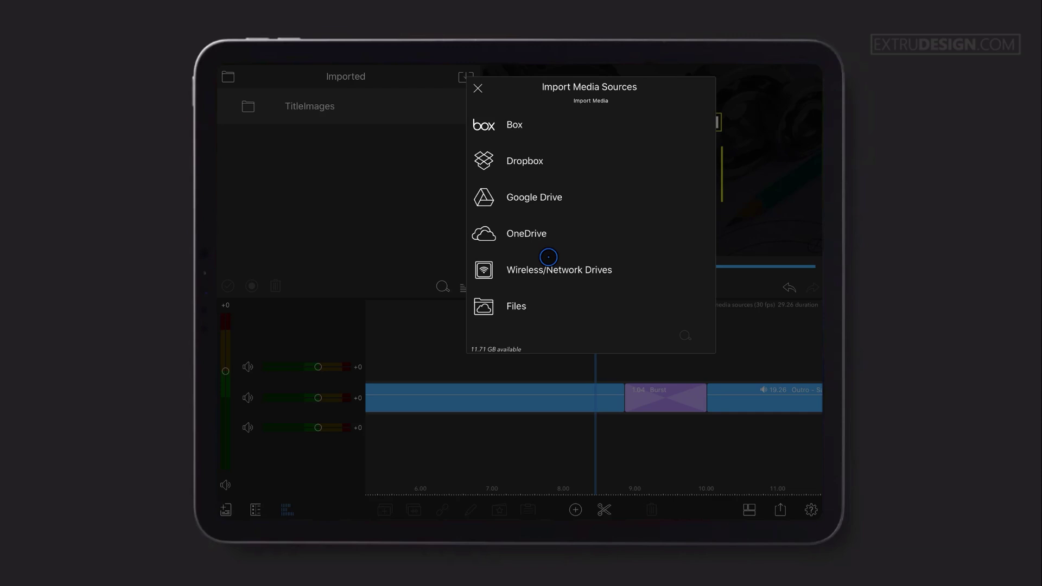
{"action": "left_click", "coordinate": [518, 309]}
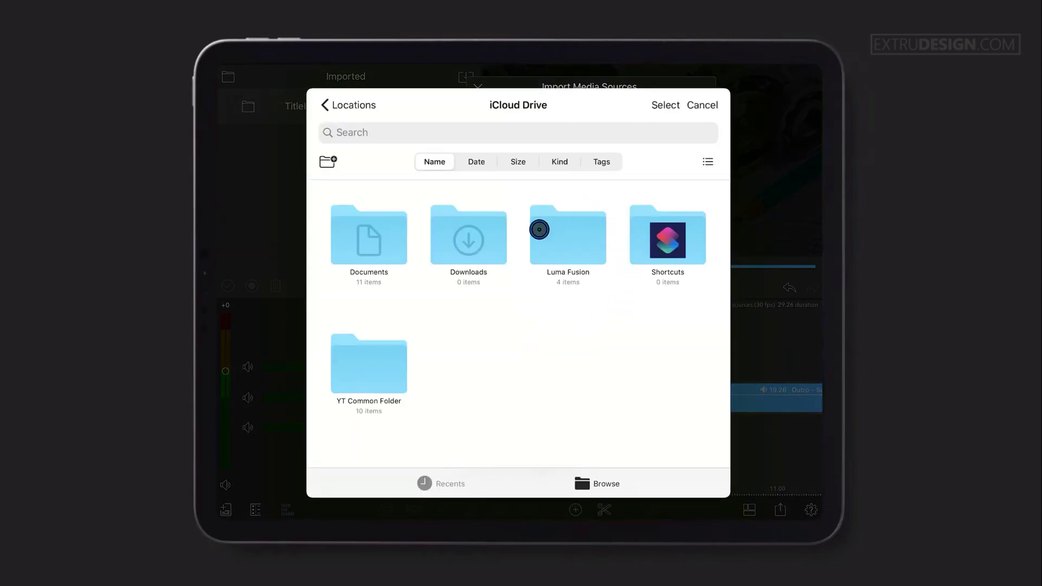
{"action": "left_click", "coordinate": [584, 476]}
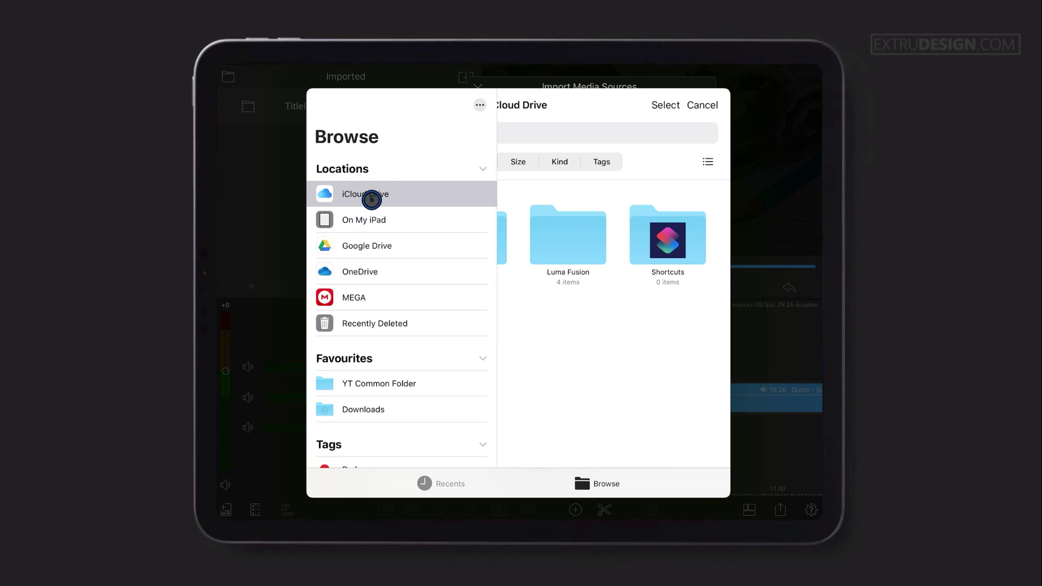
{"action": "left_click", "coordinate": [565, 243]}
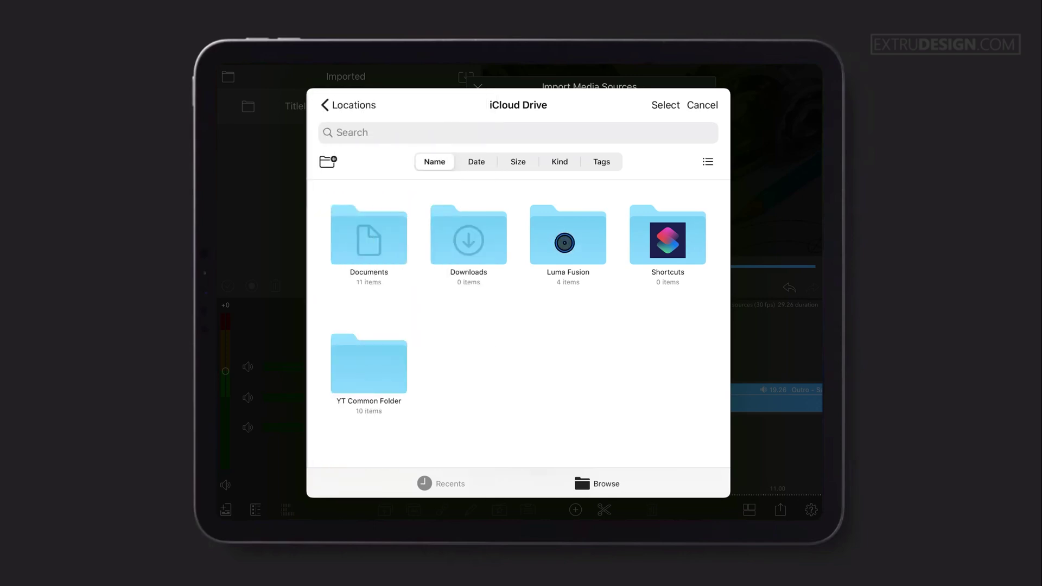
{"action": "left_click", "coordinate": [570, 249]}
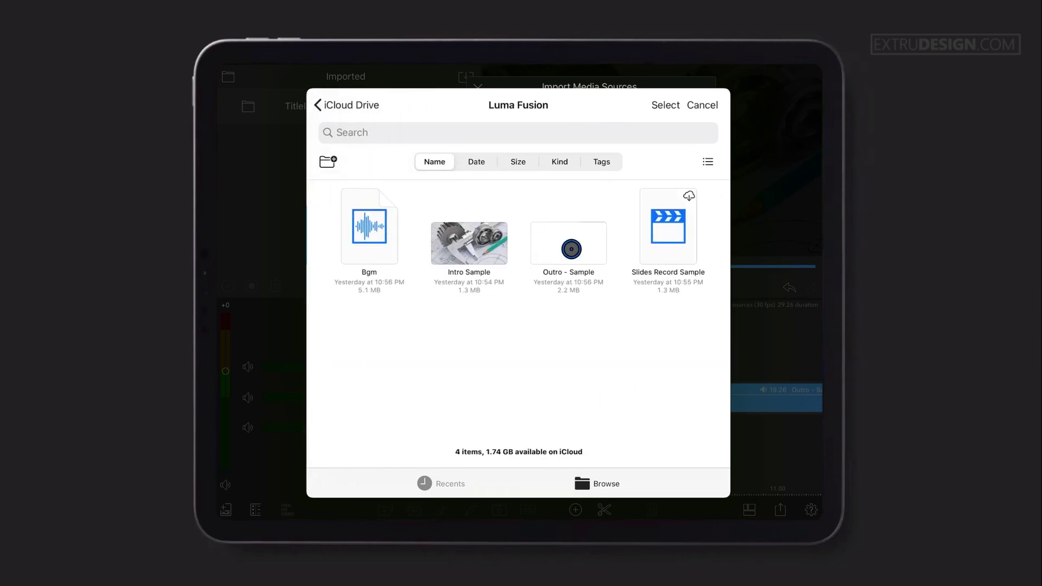
{"action": "left_click", "coordinate": [690, 197]}
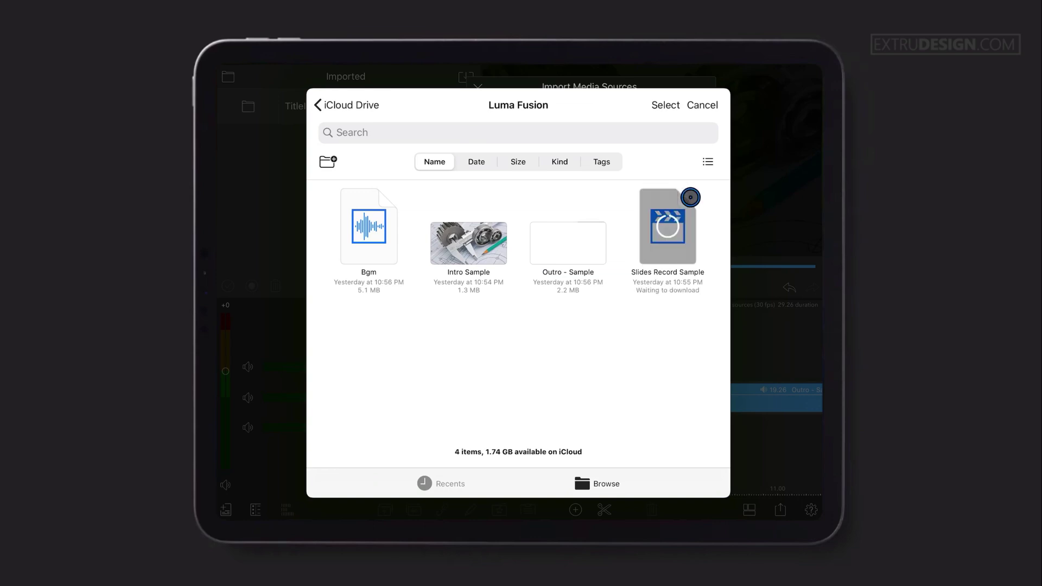
{"action": "left_click", "coordinate": [670, 298]}
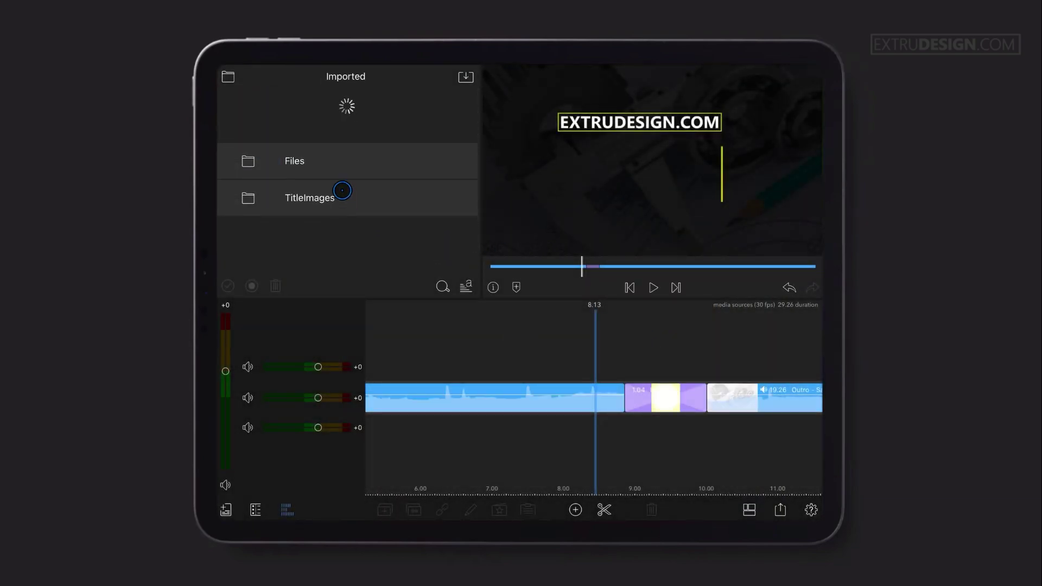
Step: Preview Slides Record Sample in Imported > Files and confirm it's stored in UserMedia > Files
{"action": "left_click", "coordinate": [294, 106]}
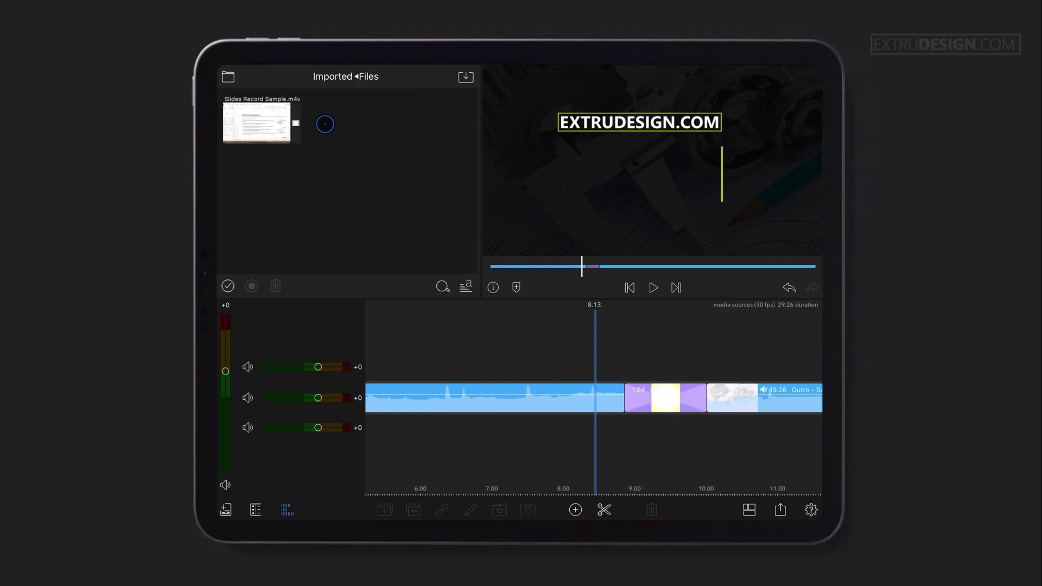
{"action": "left_click", "coordinate": [257, 123]}
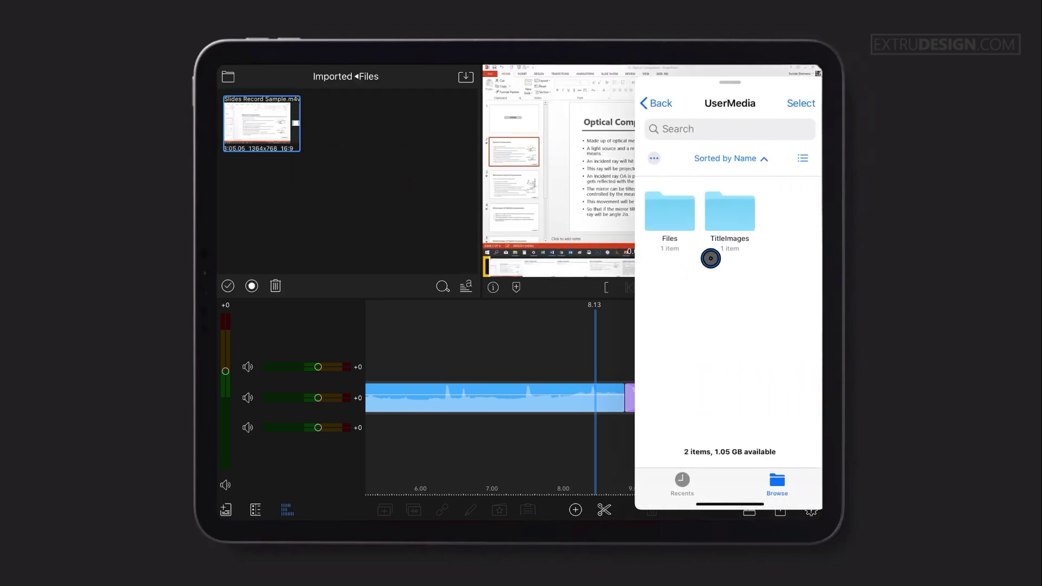
{"action": "left_click", "coordinate": [647, 214]}
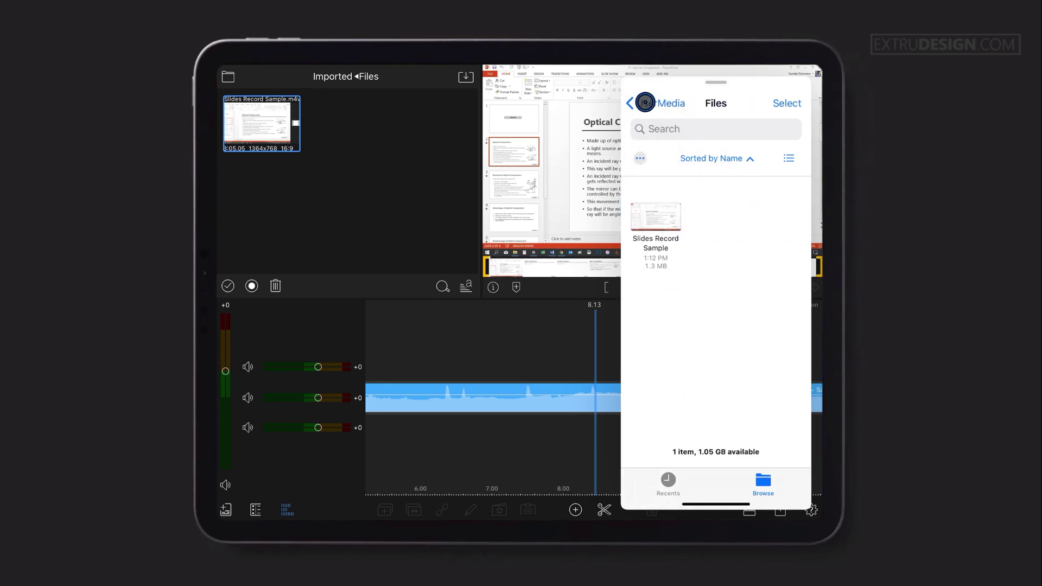
{"action": "left_click", "coordinate": [644, 102]}
{"action": "left_click_drag", "start_coordinate": [717, 102], "coordinate": [819, 103]}
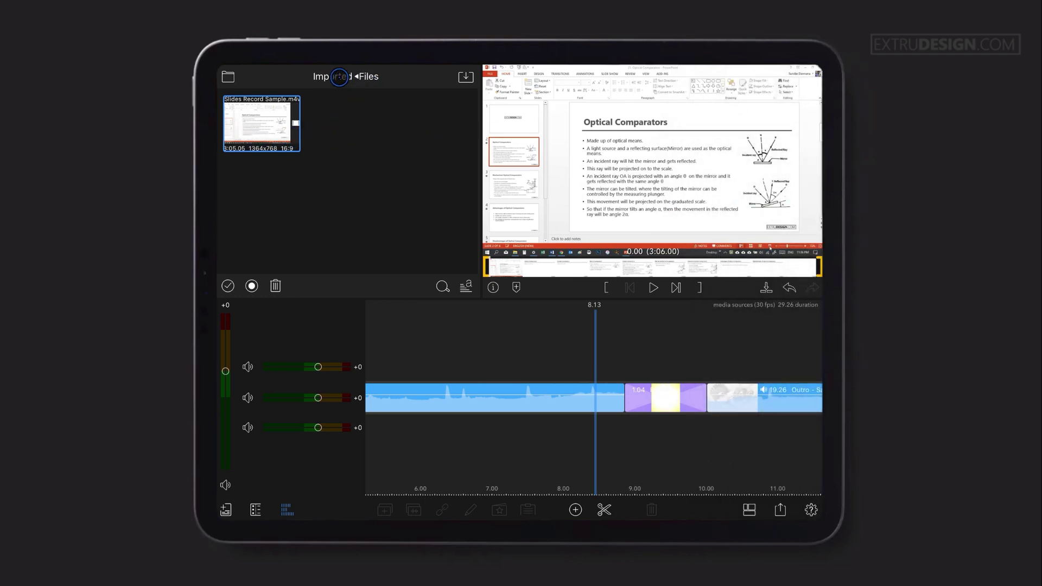
{"action": "left_click", "coordinate": [228, 78]}
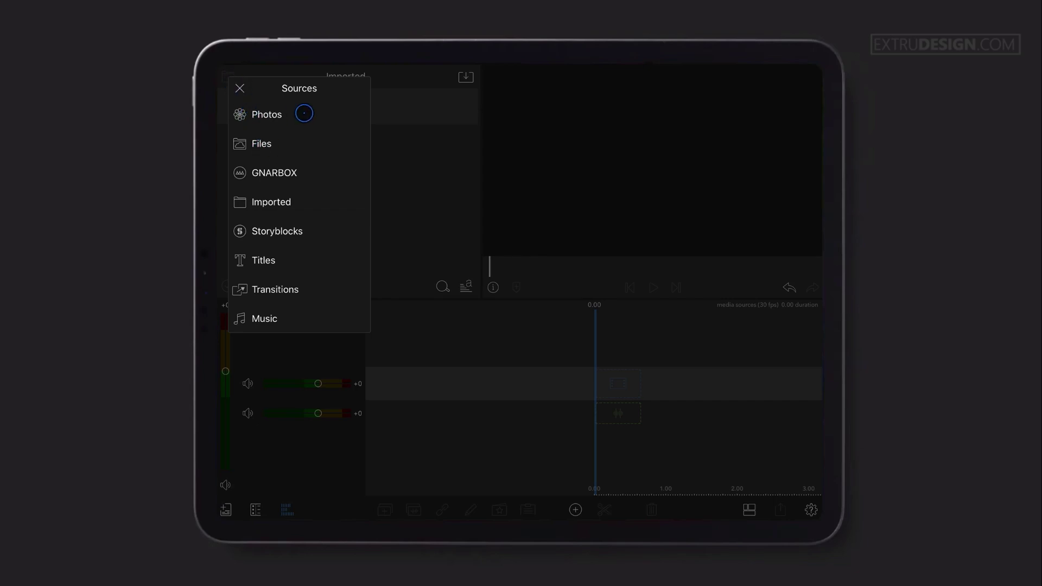
Step: Browse the Photos Videos album, try the 49.20 video on the timeline, and return to albums
{"action": "left_click", "coordinate": [284, 118]}
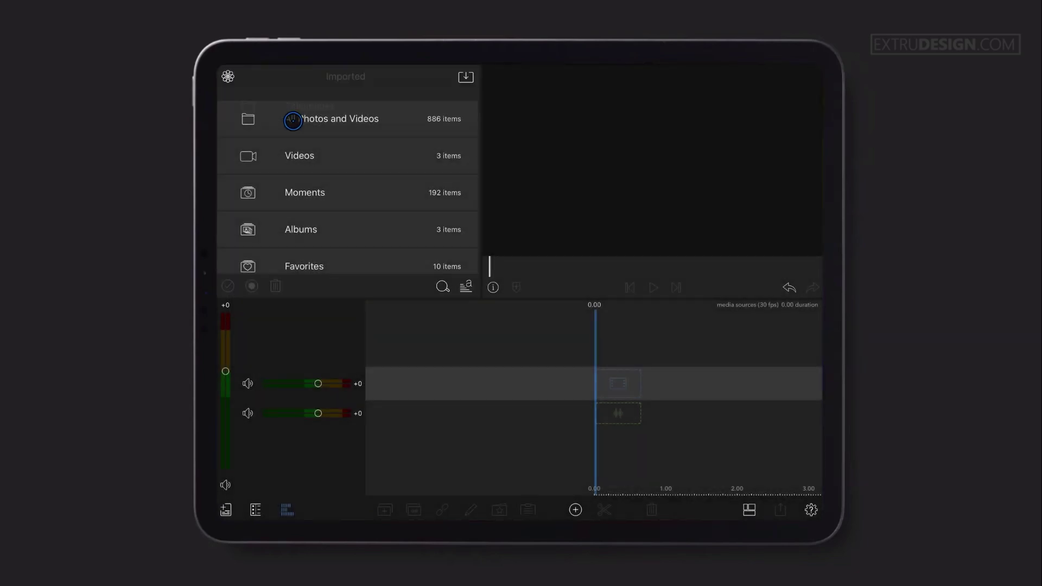
{"action": "mouse_move", "coordinate": [355, 116]}
{"action": "left_mouse_down"}
{"action": "mouse_move", "coordinate": [353, 225]}
{"action": "mouse_move", "coordinate": [356, 128]}
{"action": "left_mouse_up"}
{"action": "left_click_drag", "start_coordinate": [349, 172], "coordinate": [360, 253]}
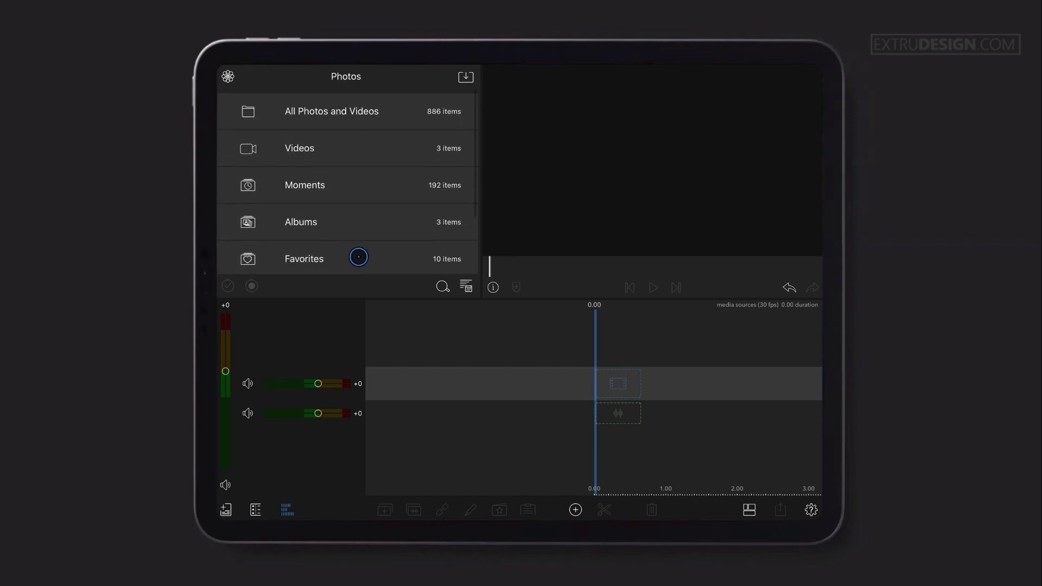
{"action": "mouse_move", "coordinate": [351, 186]}
{"action": "left_mouse_down"}
{"action": "mouse_move", "coordinate": [359, 217]}
{"action": "mouse_move", "coordinate": [312, 146]}
{"action": "left_mouse_up"}
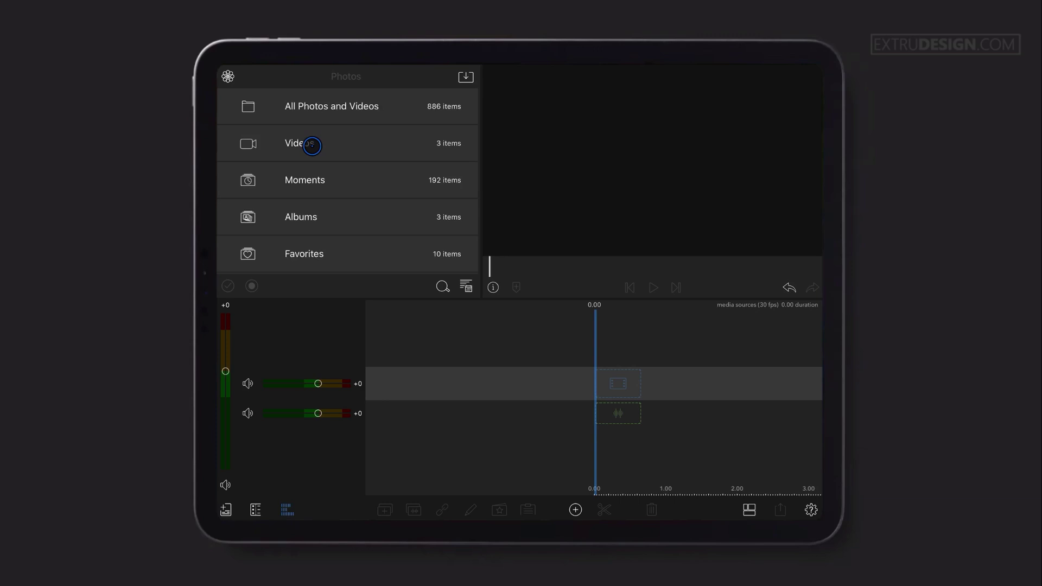
{"action": "left_click", "coordinate": [312, 146]}
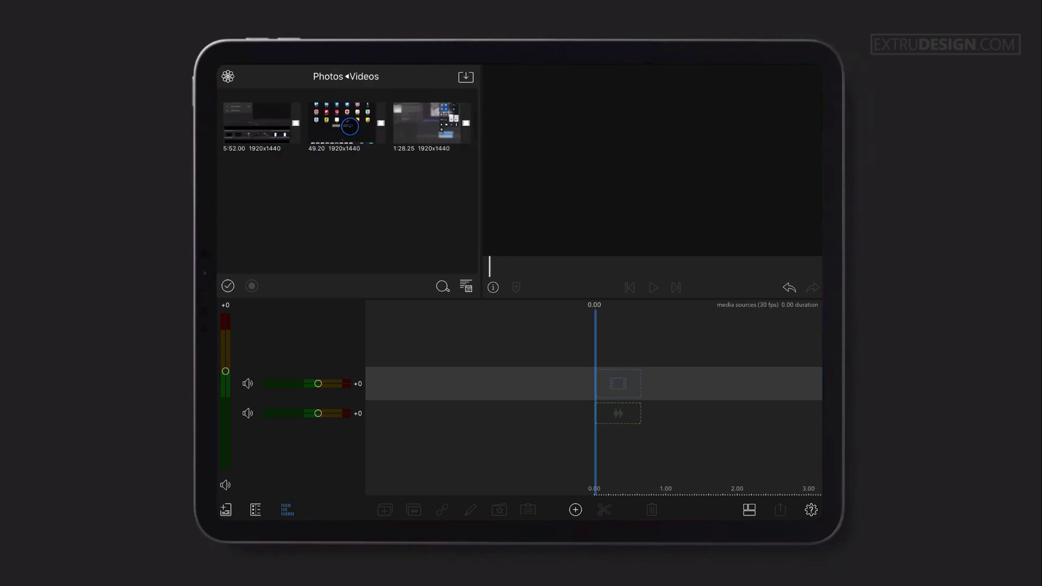
{"action": "mouse_move", "coordinate": [335, 126]}
{"action": "left_mouse_down"}
{"action": "mouse_move", "coordinate": [575, 365]}
{"action": "mouse_move", "coordinate": [666, 395]}
{"action": "mouse_move", "coordinate": [421, 209]}
{"action": "mouse_move", "coordinate": [442, 128]}
{"action": "mouse_move", "coordinate": [300, 124]}
{"action": "left_mouse_up"}
{"action": "left_click", "coordinate": [322, 76]}
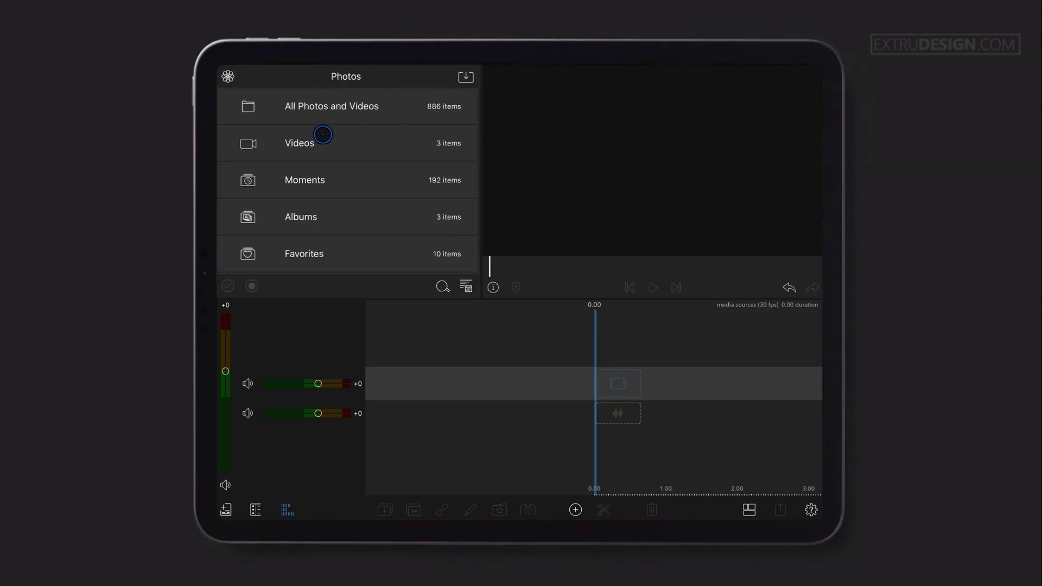
{"action": "mouse_move", "coordinate": [325, 133]}
{"action": "left_mouse_down"}
{"action": "mouse_move", "coordinate": [318, 228]}
{"action": "mouse_move", "coordinate": [335, 164]}
{"action": "left_mouse_up"}
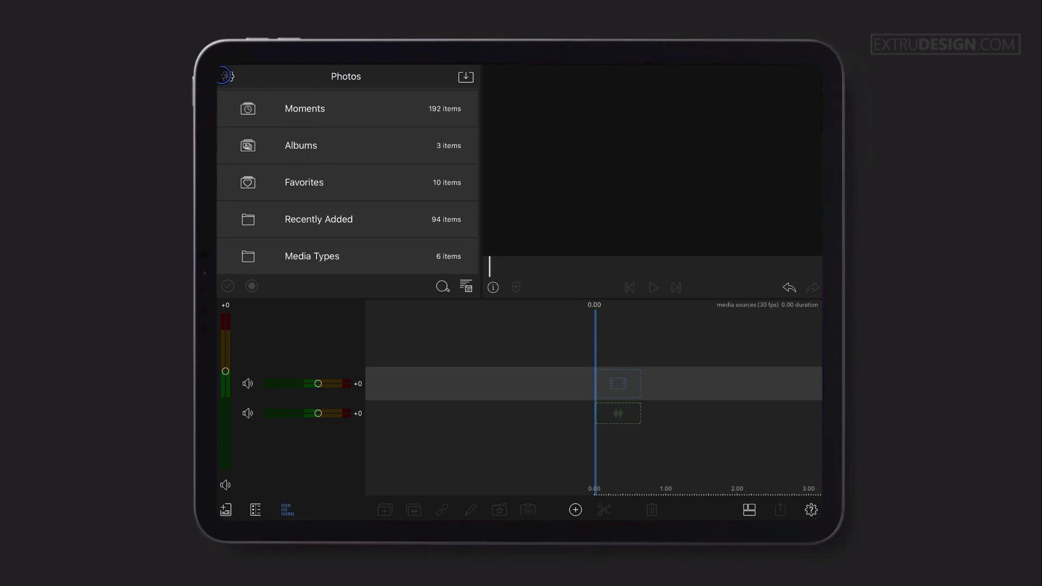
{"action": "left_click", "coordinate": [226, 75]}
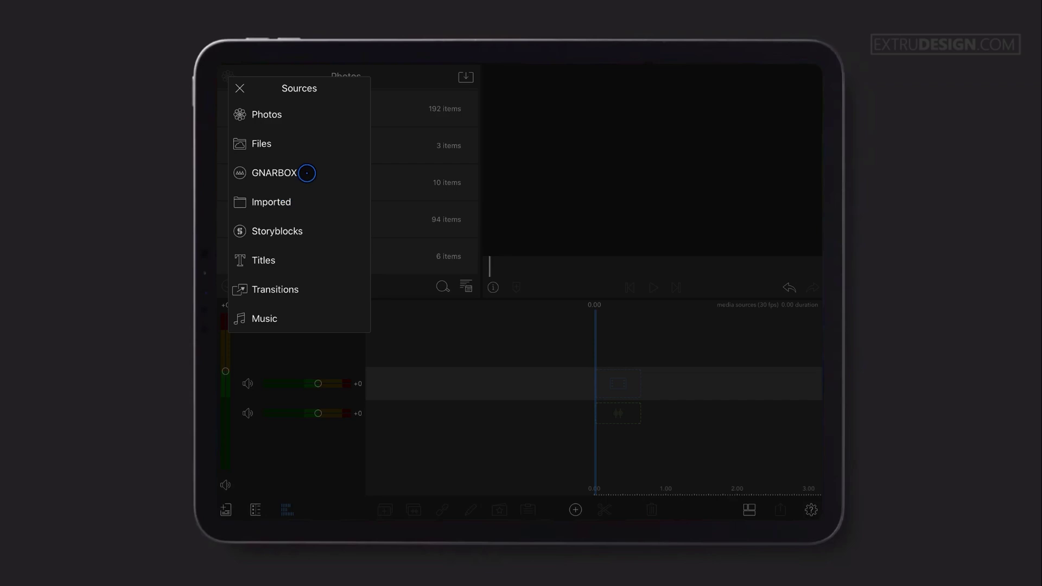
Step: Switch the library to GNARBOX and see its Wi-Fi connection prompt
{"action": "left_click", "coordinate": [307, 172]}
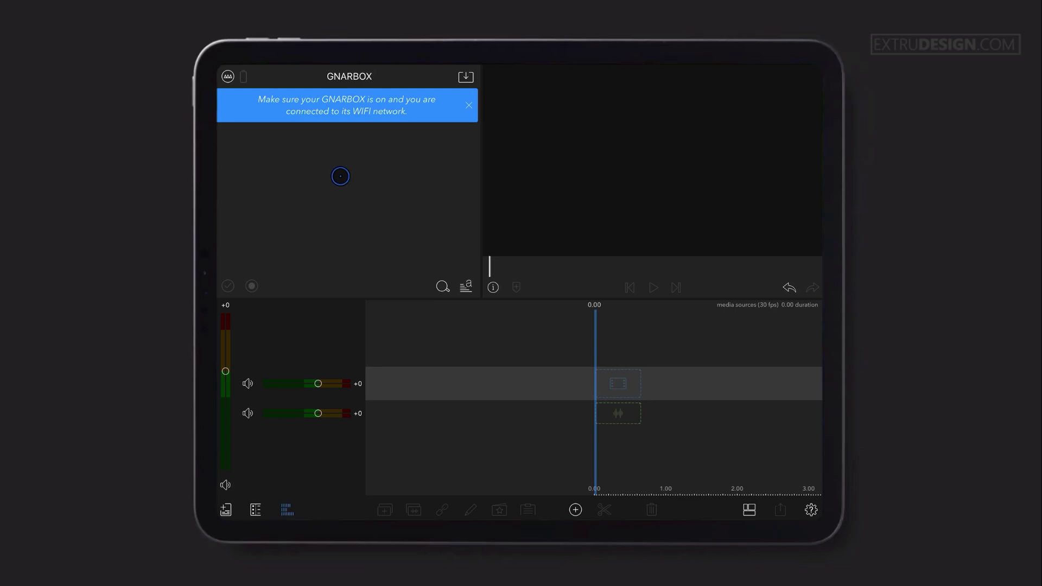
{"action": "left_click", "coordinate": [231, 78]}
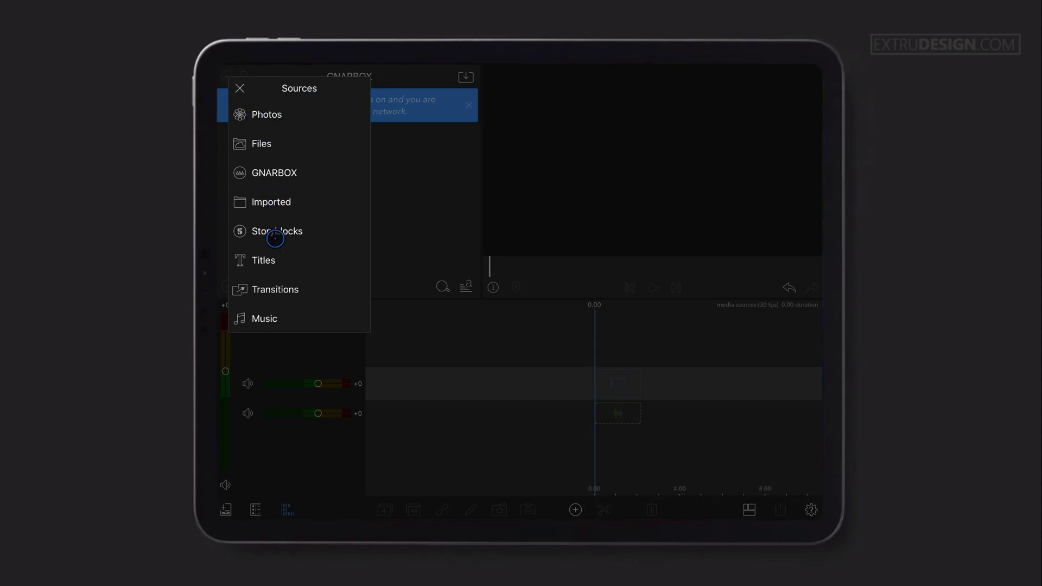
Step: Scroll the Transitions library through Variety, Wipes and Pushes and back to the top
{"action": "left_click", "coordinate": [280, 285]}
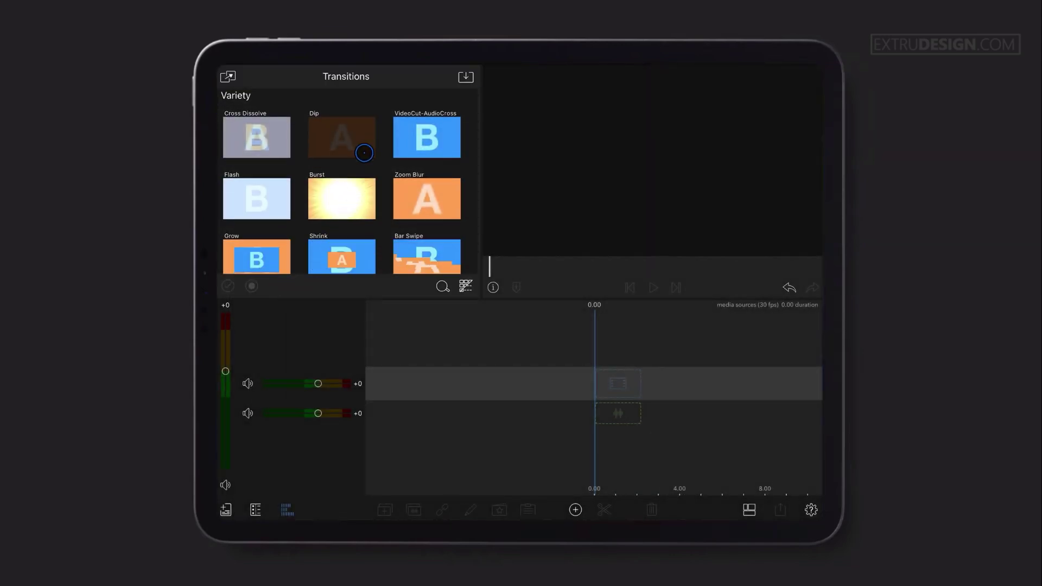
{"action": "left_click_drag", "start_coordinate": [367, 125], "coordinate": [367, 235]}
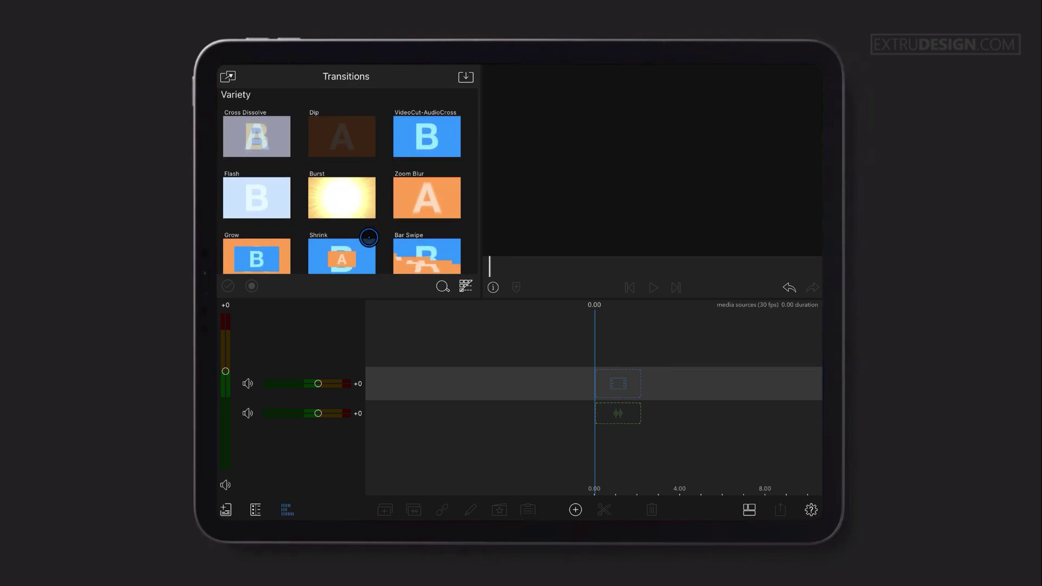
{"action": "scroll", "coordinate": [347, 217], "scroll_direction": "down", "scroll_amount": 5}
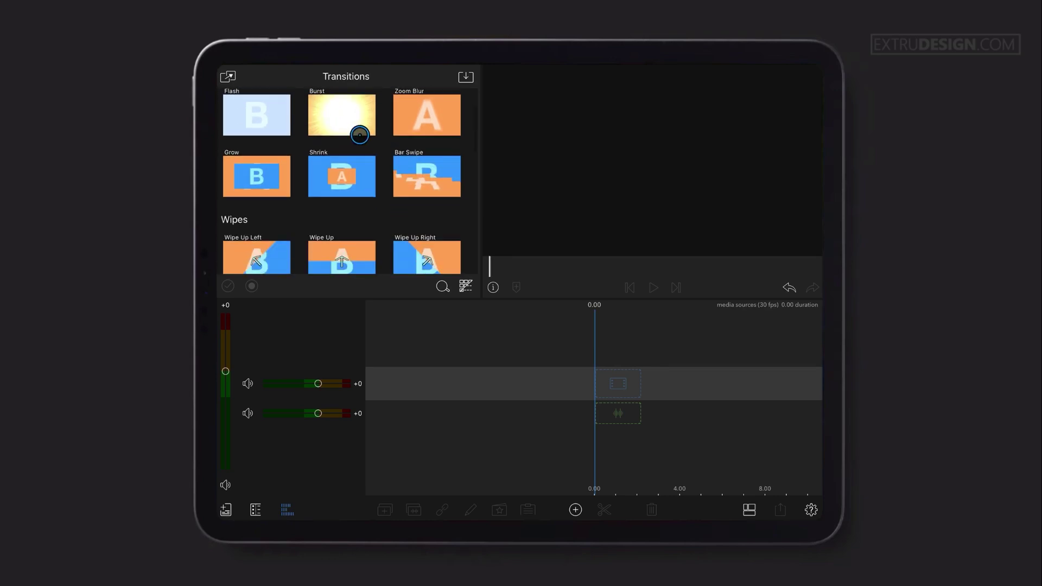
{"action": "scroll", "coordinate": [371, 230], "scroll_direction": "down", "scroll_amount": 10}
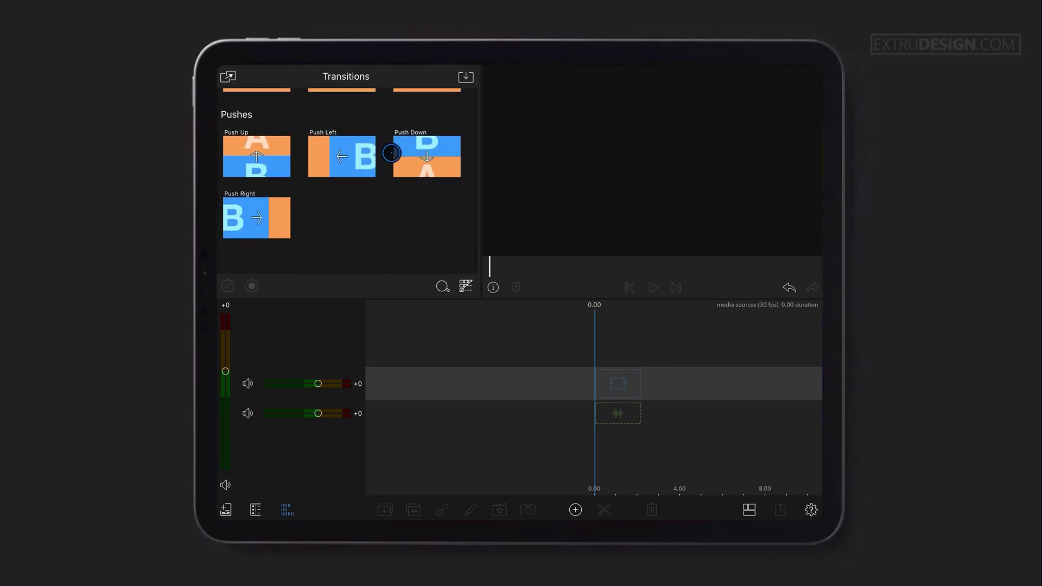
{"action": "scroll", "coordinate": [373, 180], "scroll_direction": "up", "scroll_amount": 3}
{"action": "scroll", "coordinate": [360, 204], "scroll_direction": "up", "scroll_amount": 4}
{"action": "scroll", "coordinate": [342, 204], "scroll_direction": "up", "scroll_amount": 4}
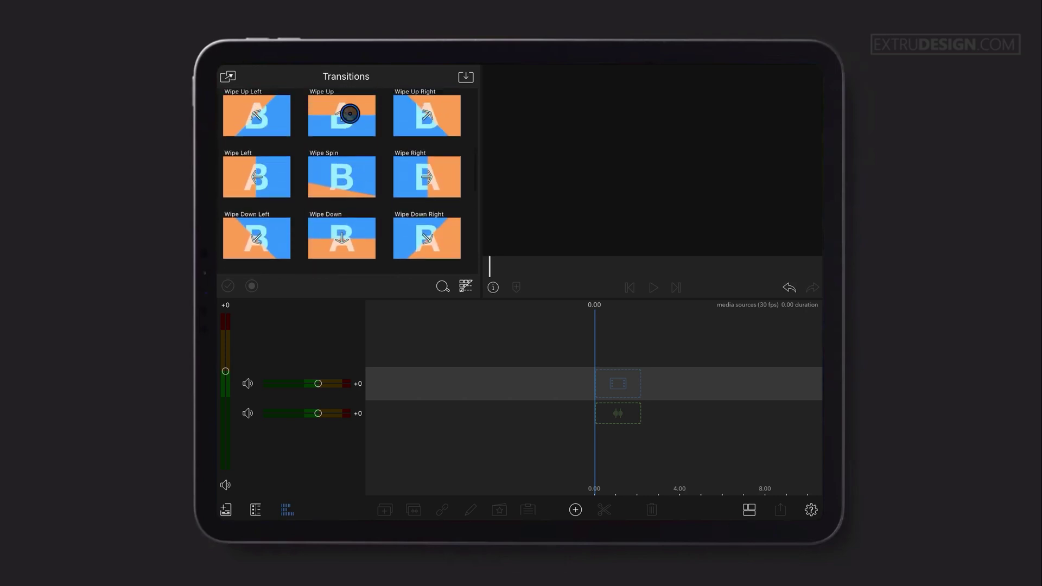
{"action": "scroll", "coordinate": [349, 110], "scroll_direction": "up", "scroll_amount": 4}
{"action": "left_click", "coordinate": [227, 76]}
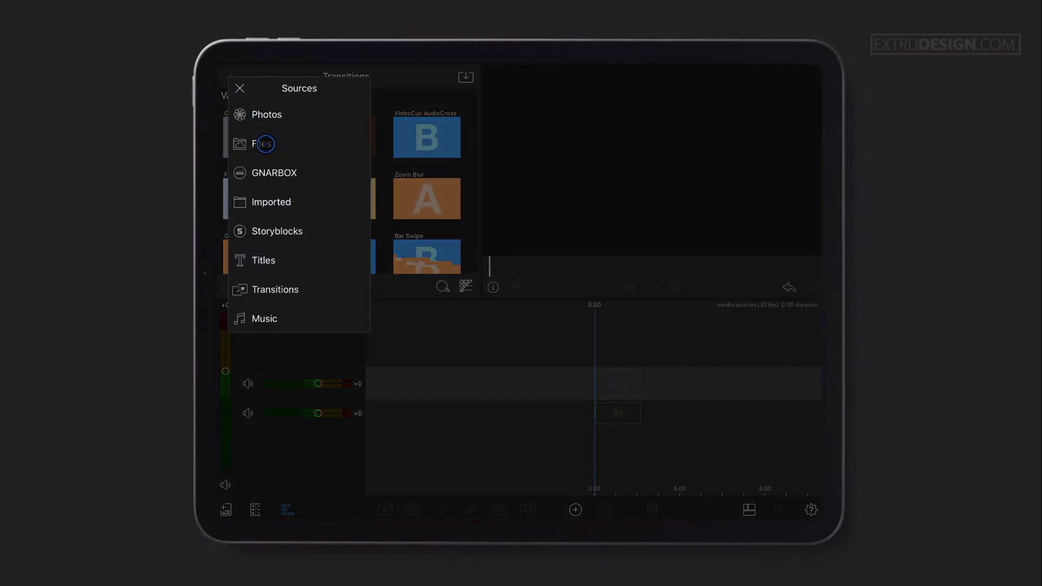
Step: Place Intro Sample and then Slides Record Sample end to end on the timeline
{"action": "left_click", "coordinate": [265, 143]}
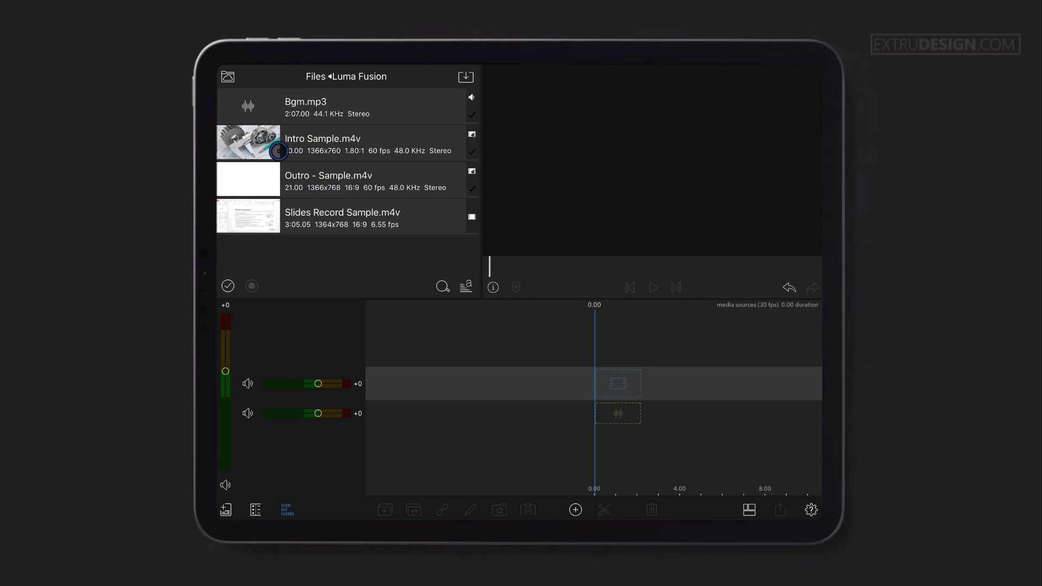
{"action": "left_click_drag", "start_coordinate": [278, 151], "coordinate": [616, 380]}
{"action": "mouse_move", "coordinate": [262, 221]}
{"action": "left_mouse_down"}
{"action": "mouse_move", "coordinate": [471, 429]}
{"action": "mouse_move", "coordinate": [531, 453]}
{"action": "left_mouse_up"}
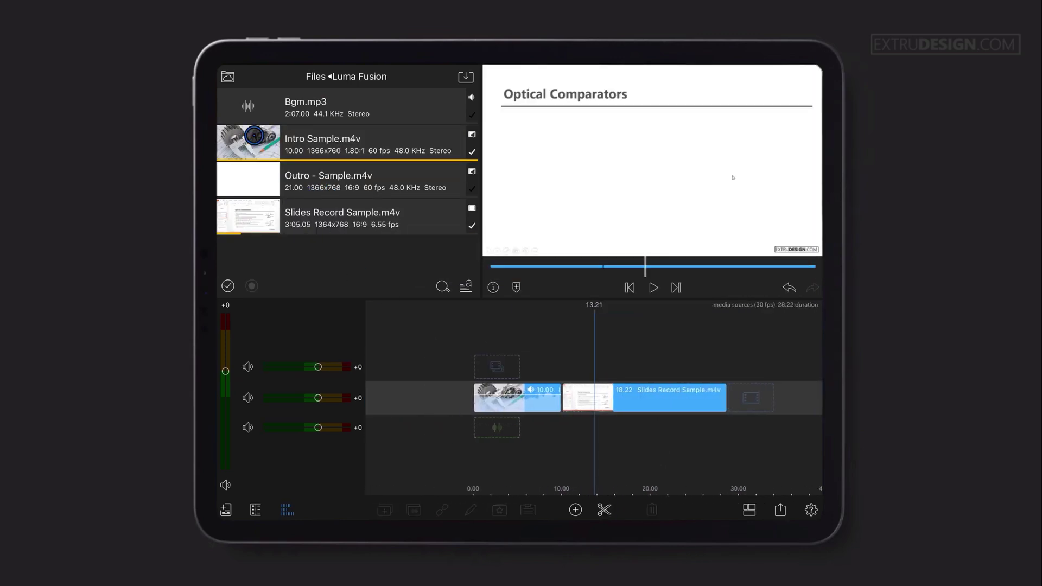
Step: Add a Burst transition between the two clips from the Transitions library
{"action": "left_click", "coordinate": [228, 77]}
{"action": "left_click", "coordinate": [265, 290]}
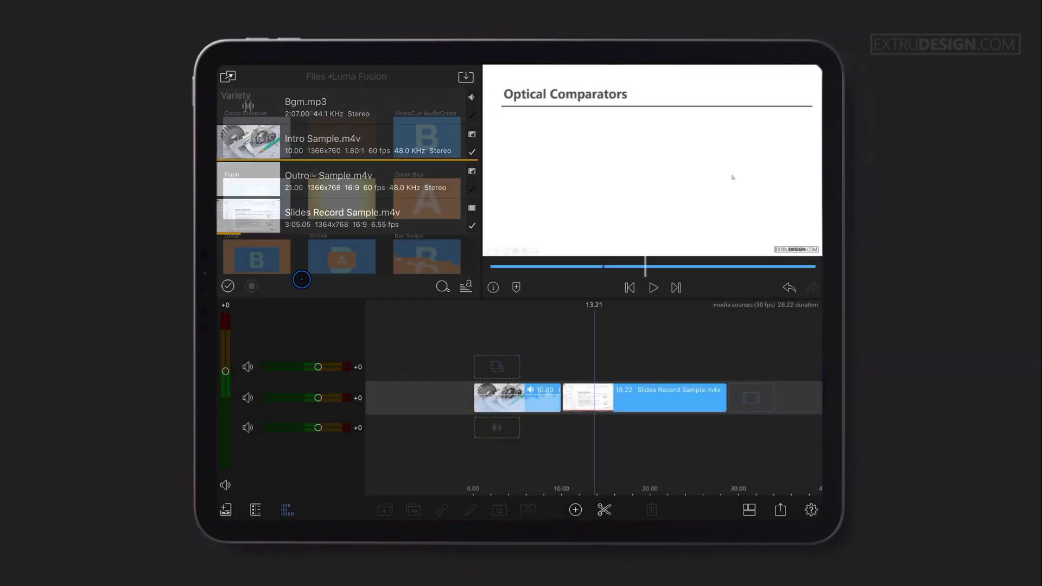
{"action": "left_click_drag", "start_coordinate": [347, 206], "coordinate": [347, 259]}
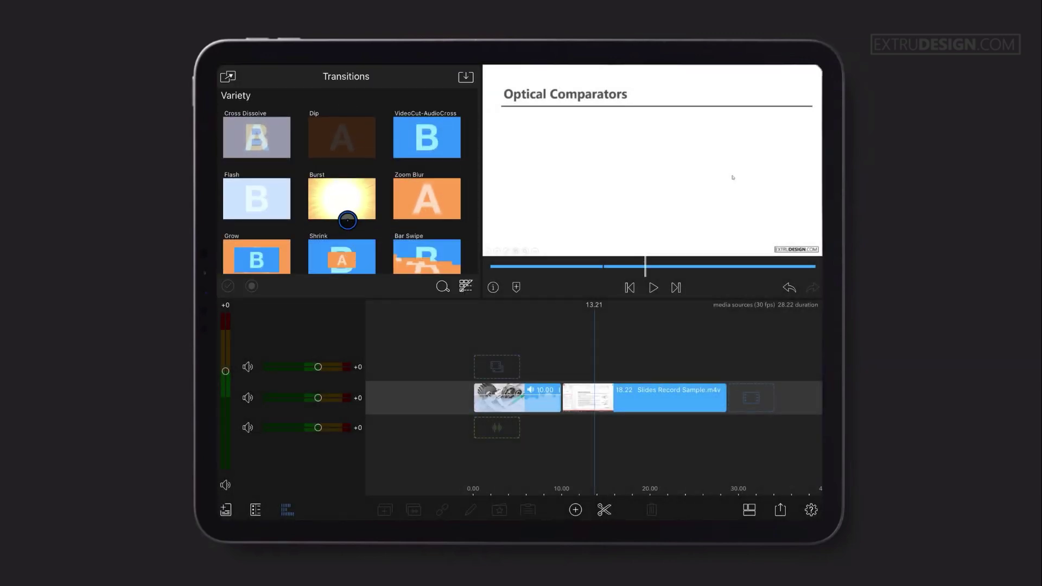
{"action": "mouse_move", "coordinate": [361, 214]}
{"action": "left_mouse_down"}
{"action": "mouse_move", "coordinate": [336, 156]}
{"action": "mouse_move", "coordinate": [559, 390]}
{"action": "left_mouse_up"}
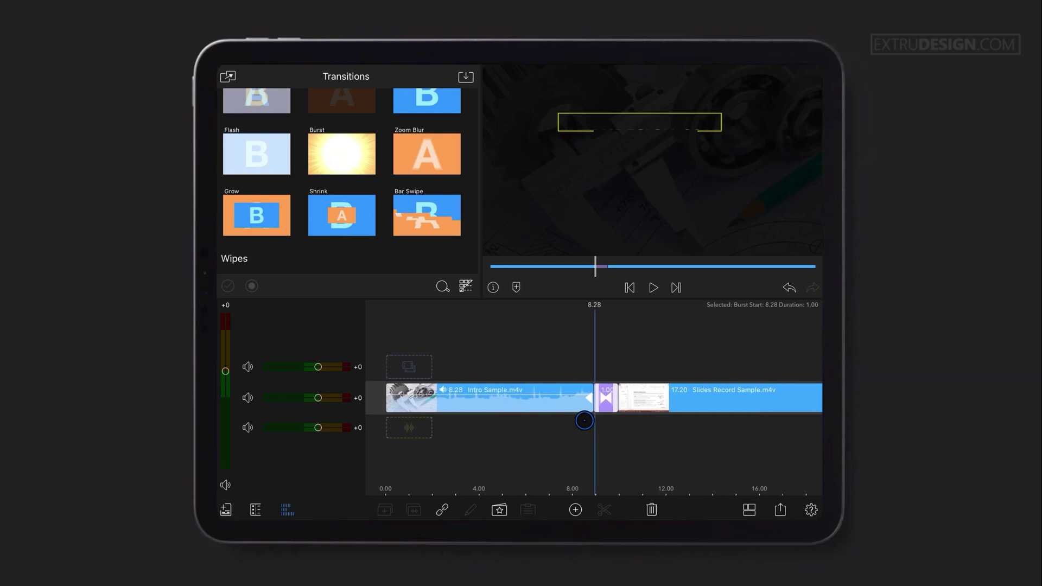
Step: Zoom in on the Burst transition and play it into the Optical Comparators slide
{"action": "mouse_move", "coordinate": [583, 420]}
{"action": "left_mouse_down"}
{"action": "mouse_move", "coordinate": [628, 431]}
{"action": "mouse_move", "coordinate": [604, 423]}
{"action": "left_mouse_up"}
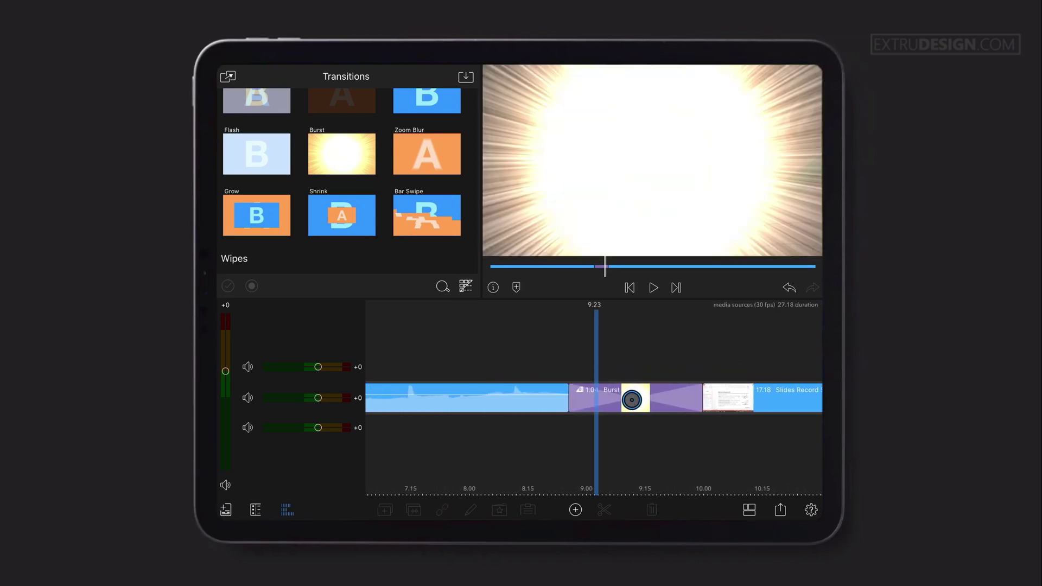
{"action": "left_click_drag", "start_coordinate": [546, 399], "coordinate": [708, 399]}
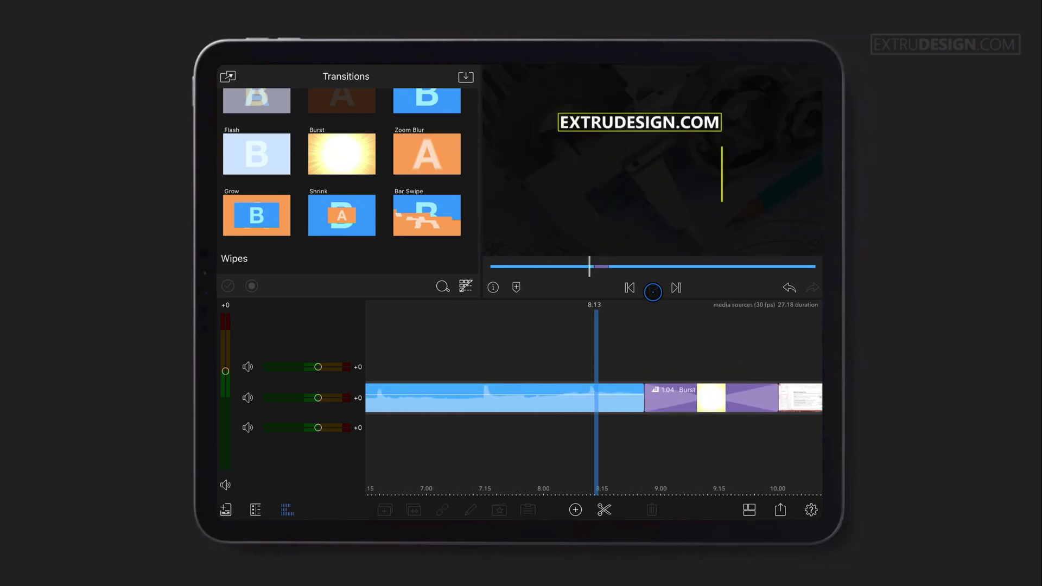
{"action": "left_click", "coordinate": [653, 291]}
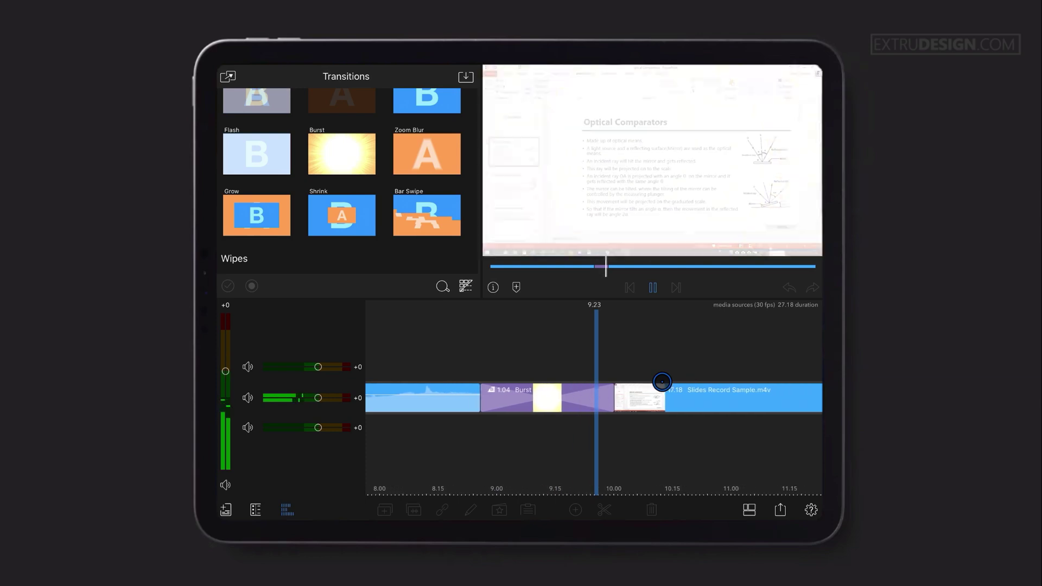
{"action": "left_click", "coordinate": [634, 330]}
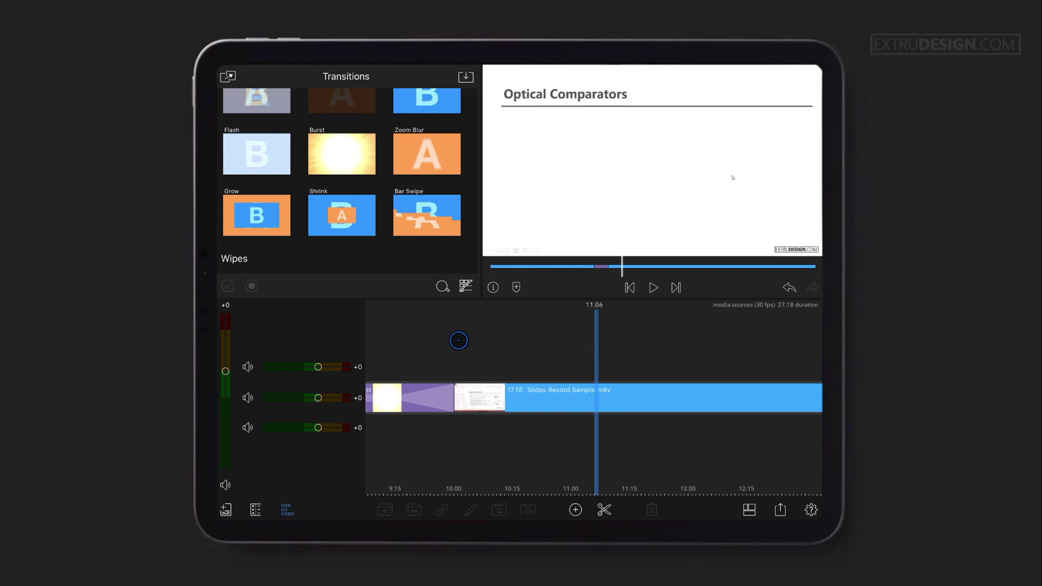
{"action": "mouse_move", "coordinate": [458, 340]}
{"action": "left_mouse_down"}
{"action": "mouse_move", "coordinate": [612, 348]}
{"action": "mouse_move", "coordinate": [448, 344]}
{"action": "left_mouse_up"}
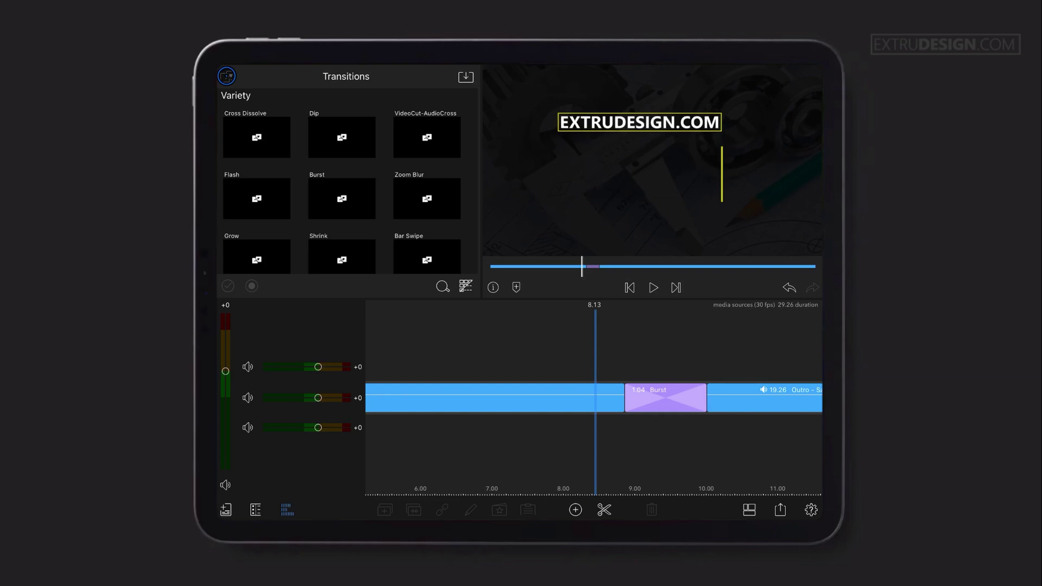
Step: Switch the media library to Storyblocks and scroll down the Backgrounds grid
{"action": "left_click", "coordinate": [227, 76]}
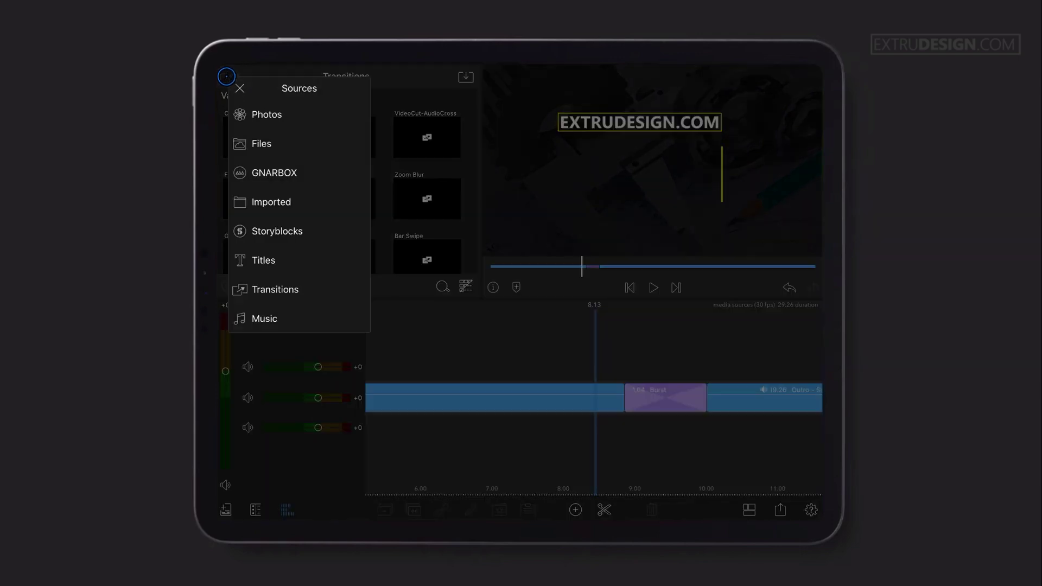
{"action": "left_click", "coordinate": [276, 233]}
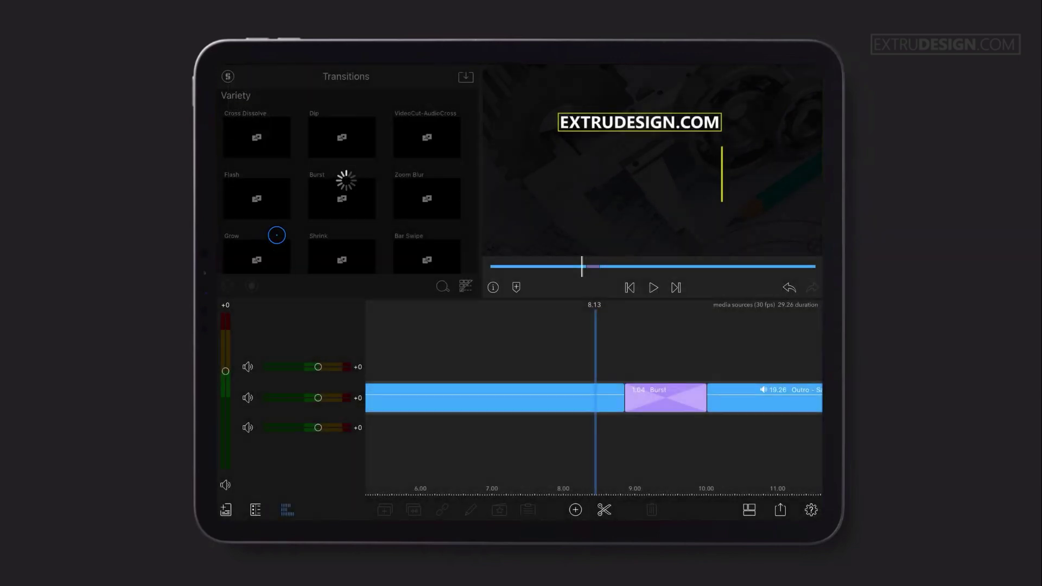
{"action": "scroll", "coordinate": [374, 217], "scroll_direction": "down", "scroll_amount": 5}
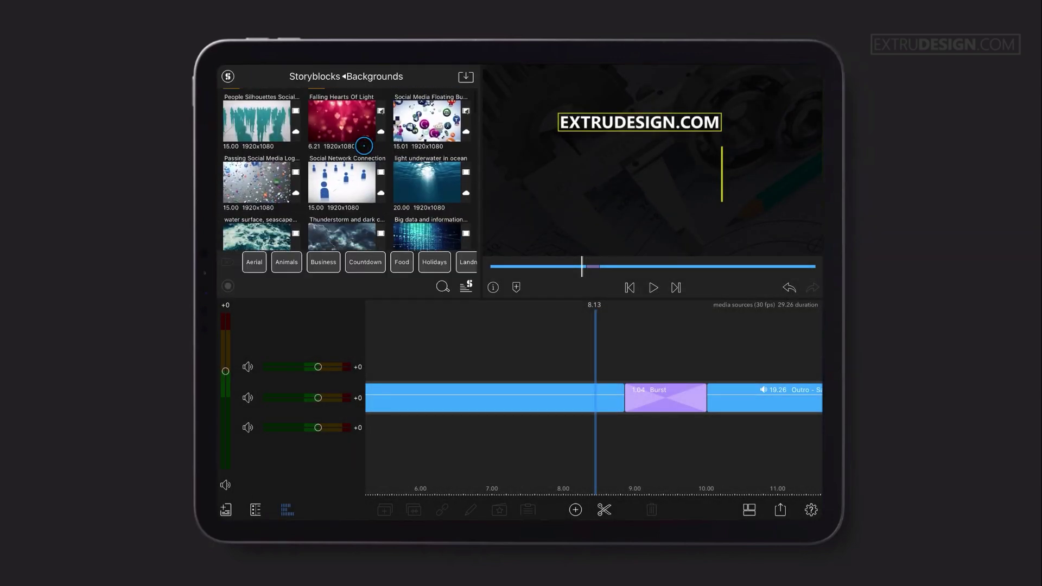
{"action": "scroll", "coordinate": [361, 234], "scroll_direction": "down", "scroll_amount": 5}
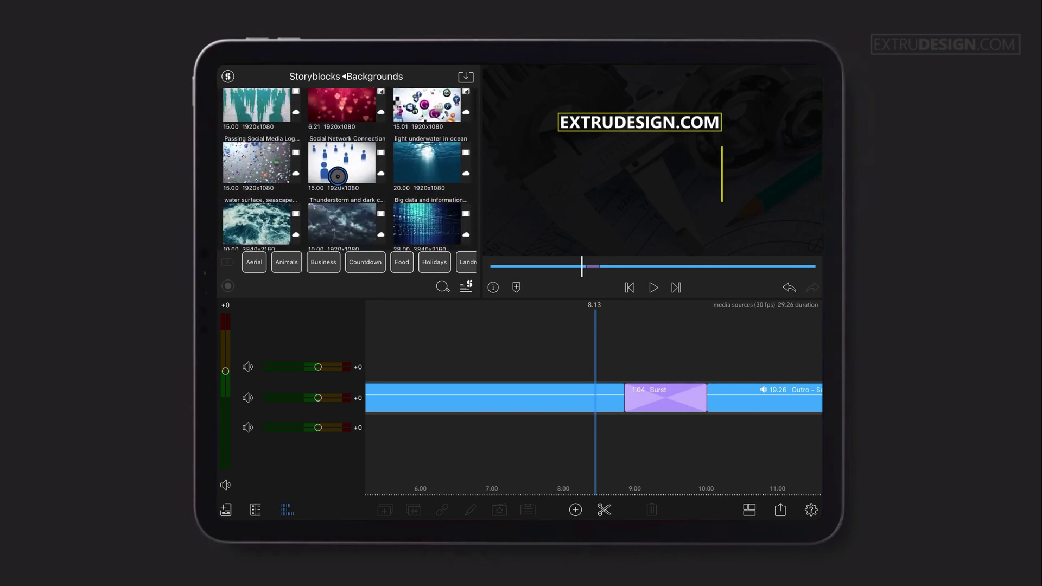
Step: Preview the Social Network Connection stock clip, then stop the preview
{"action": "left_click", "coordinate": [336, 157]}
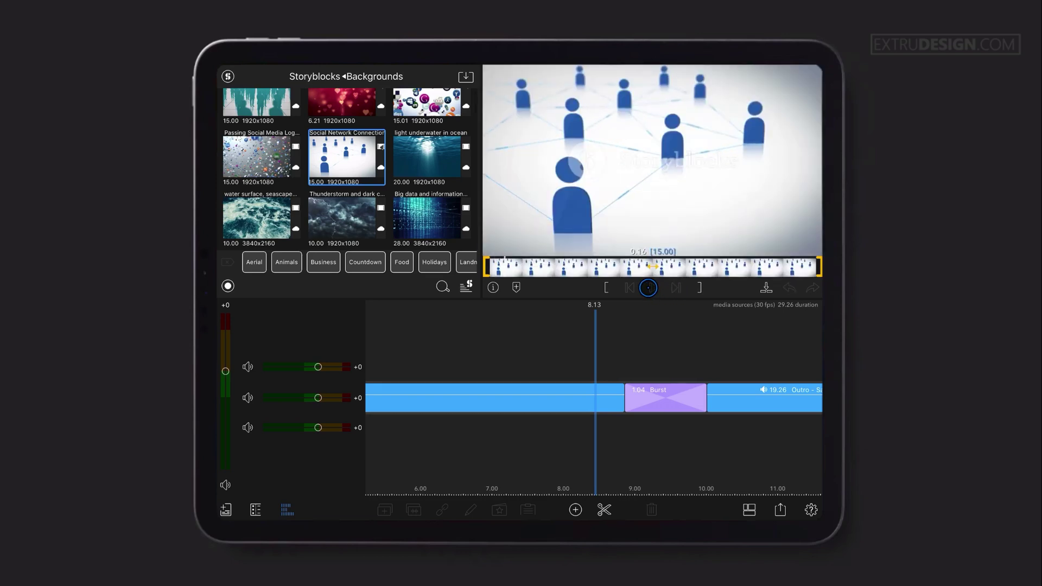
{"action": "left_click", "coordinate": [655, 290]}
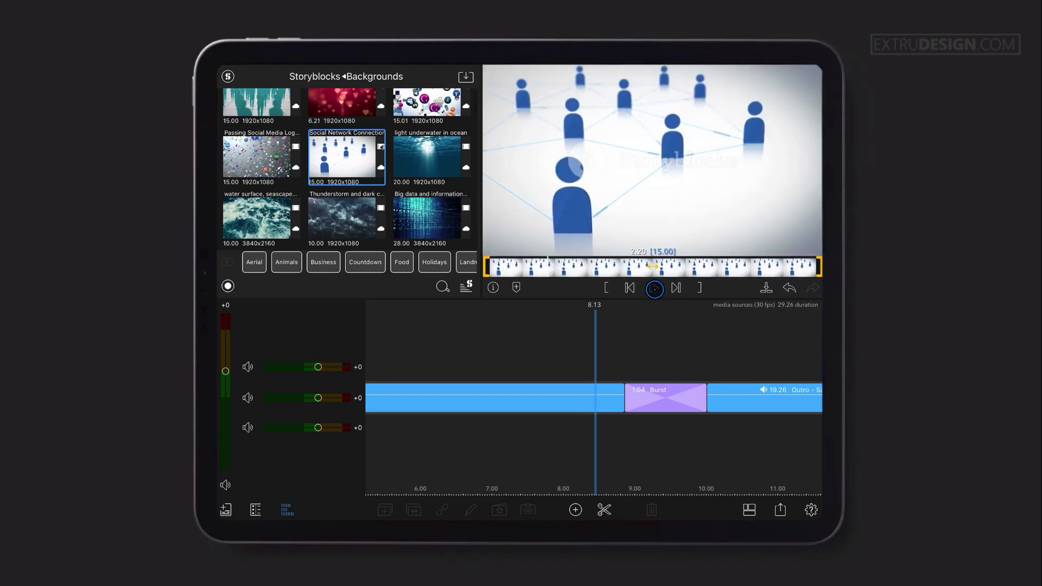
{"action": "scroll", "coordinate": [325, 180], "scroll_direction": "up", "scroll_amount": 3}
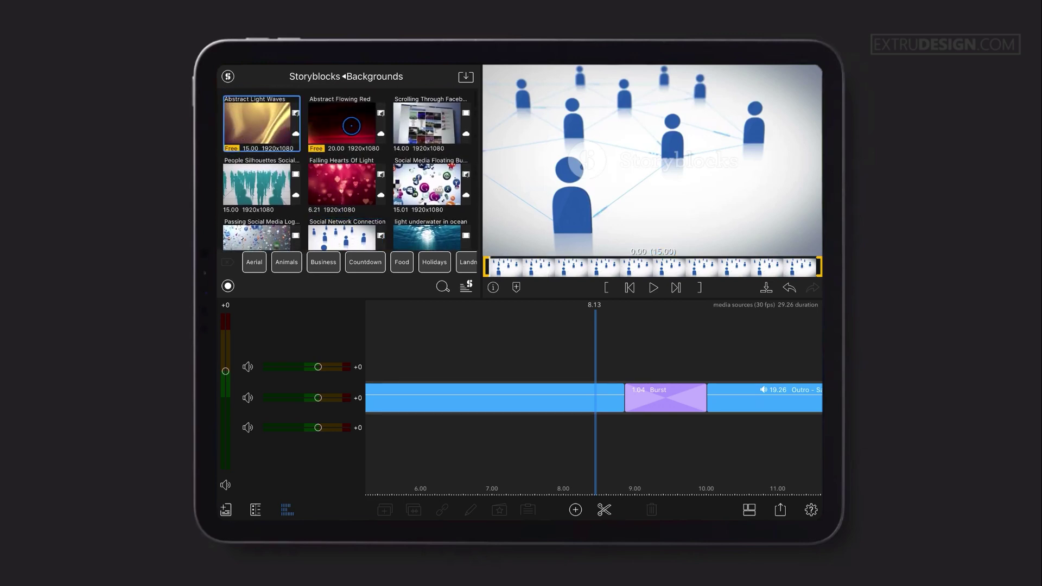
Step: Preview the Abstract Flowing Red clip and scroll through the rest of the Backgrounds grid
{"action": "left_click", "coordinate": [342, 124]}
{"action": "scroll", "coordinate": [365, 172], "scroll_direction": "down", "scroll_amount": 5}
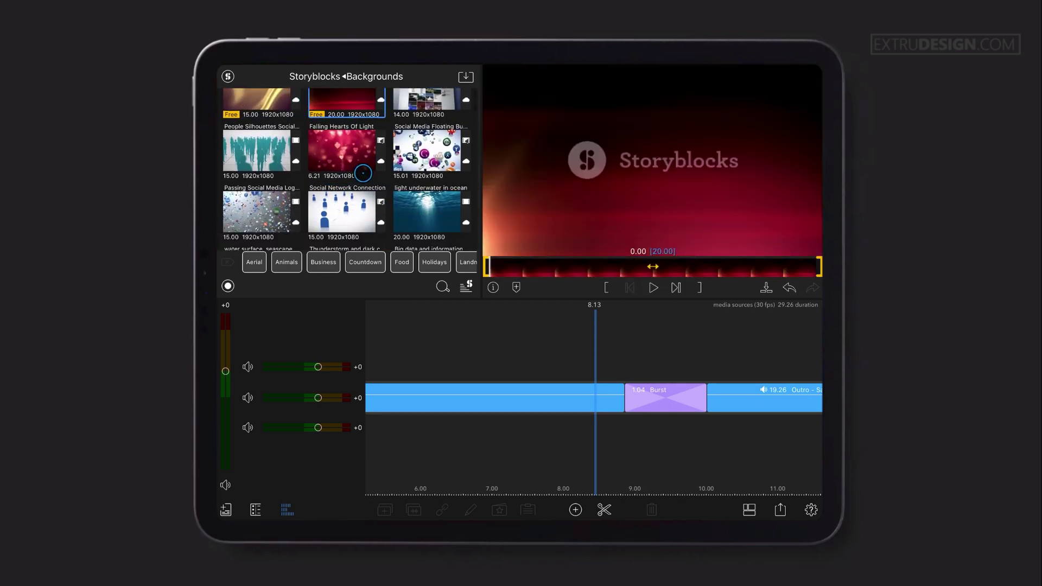
{"action": "scroll", "coordinate": [364, 176], "scroll_direction": "down", "scroll_amount": 5}
{"action": "scroll", "coordinate": [365, 181], "scroll_direction": "down", "scroll_amount": 5}
{"action": "scroll", "coordinate": [364, 186], "scroll_direction": "down", "scroll_amount": 5}
{"action": "scroll", "coordinate": [364, 187], "scroll_direction": "down", "scroll_amount": 5}
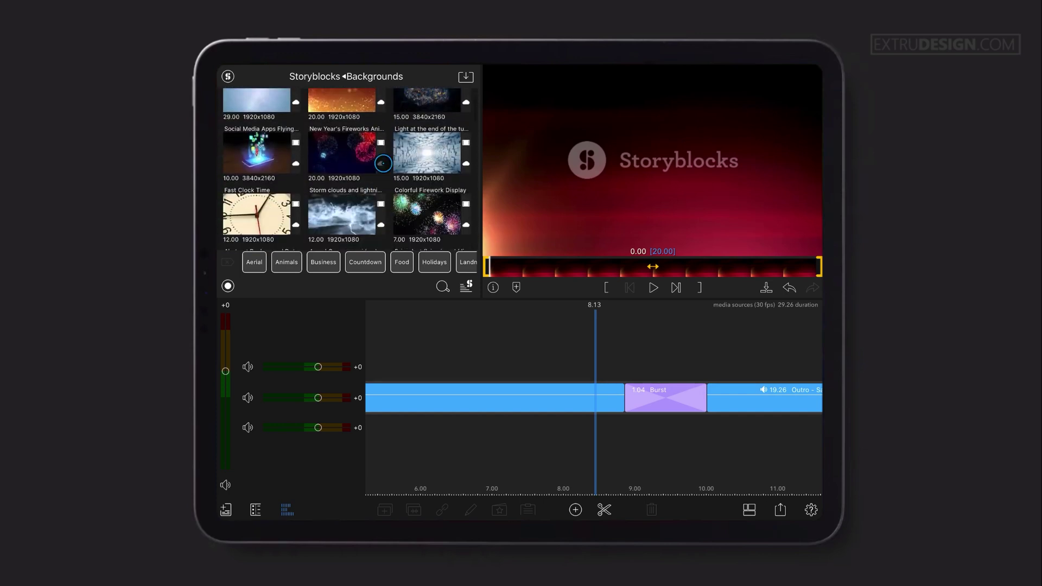
{"action": "scroll", "coordinate": [372, 181], "scroll_direction": "down", "scroll_amount": 5}
{"action": "scroll", "coordinate": [381, 176], "scroll_direction": "down", "scroll_amount": 5}
{"action": "scroll", "coordinate": [389, 171], "scroll_direction": "down", "scroll_amount": 5}
{"action": "scroll", "coordinate": [397, 165], "scroll_direction": "down", "scroll_amount": 5}
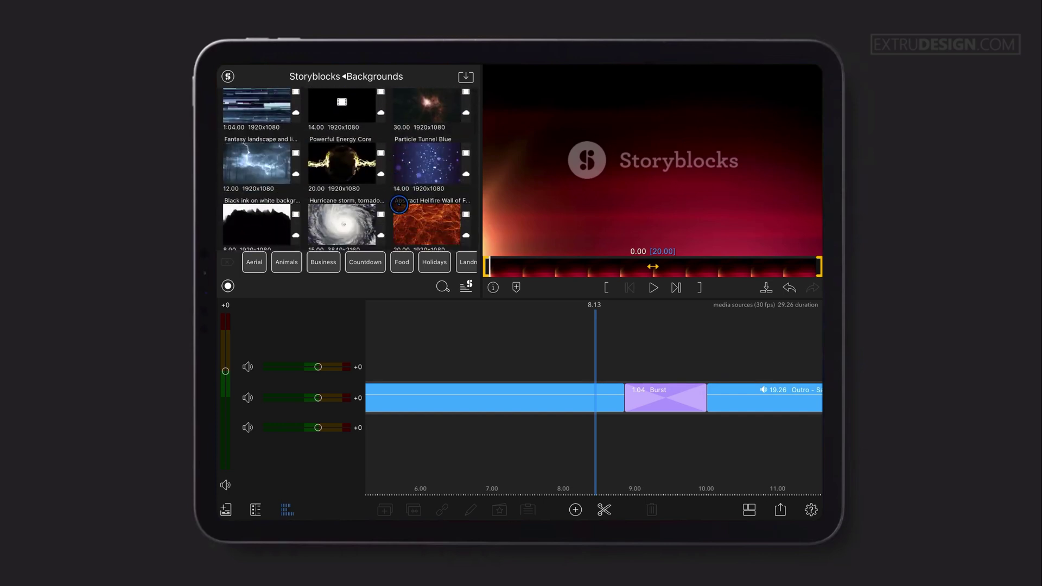
{"action": "scroll", "coordinate": [401, 168], "scroll_direction": "down", "scroll_amount": 5}
{"action": "scroll", "coordinate": [404, 170], "scroll_direction": "down", "scroll_amount": 5}
{"action": "scroll", "coordinate": [406, 173], "scroll_direction": "down", "scroll_amount": 5}
{"action": "scroll", "coordinate": [410, 175], "scroll_direction": "down", "scroll_amount": 5}
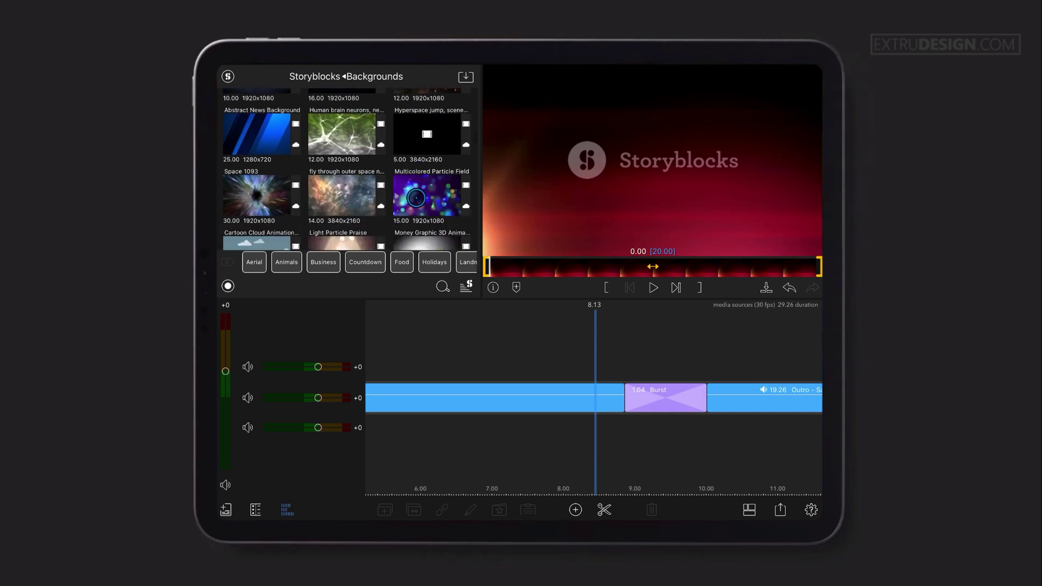
{"action": "scroll", "coordinate": [369, 164], "scroll_direction": "down", "scroll_amount": 5}
{"action": "scroll", "coordinate": [327, 151], "scroll_direction": "down", "scroll_amount": 5}
{"action": "scroll", "coordinate": [286, 141], "scroll_direction": "down", "scroll_amount": 5}
{"action": "scroll", "coordinate": [245, 129], "scroll_direction": "up", "scroll_amount": 5}
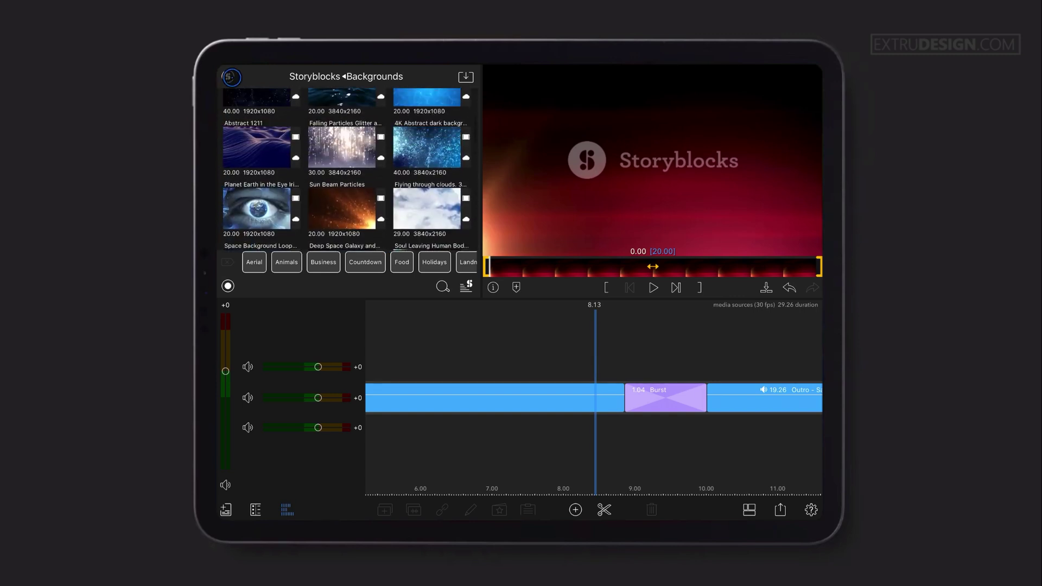
{"action": "left_click", "coordinate": [228, 76]}
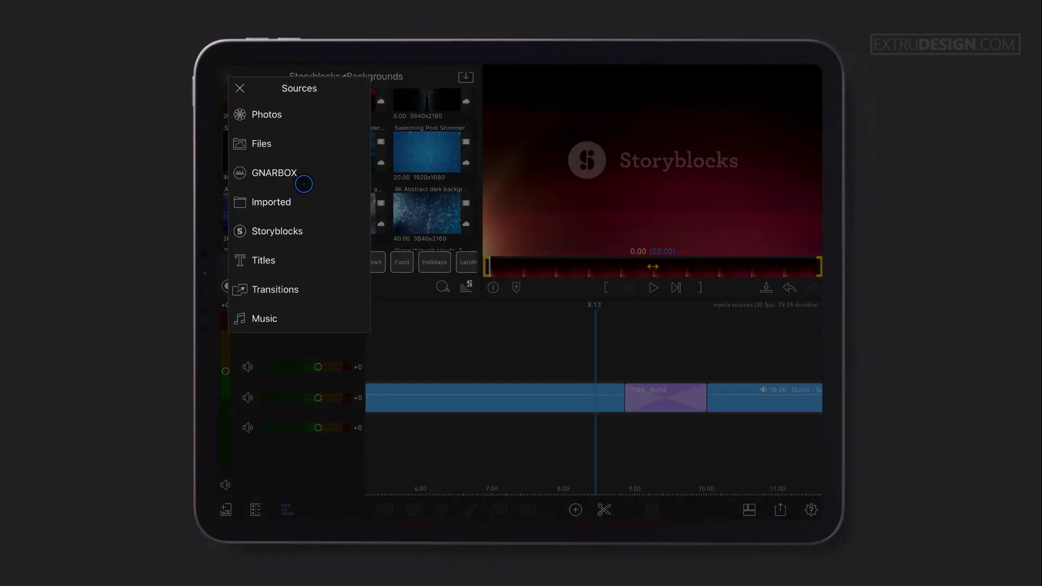
{"action": "left_click", "coordinate": [424, 196]}
{"action": "left_click", "coordinate": [331, 155]}
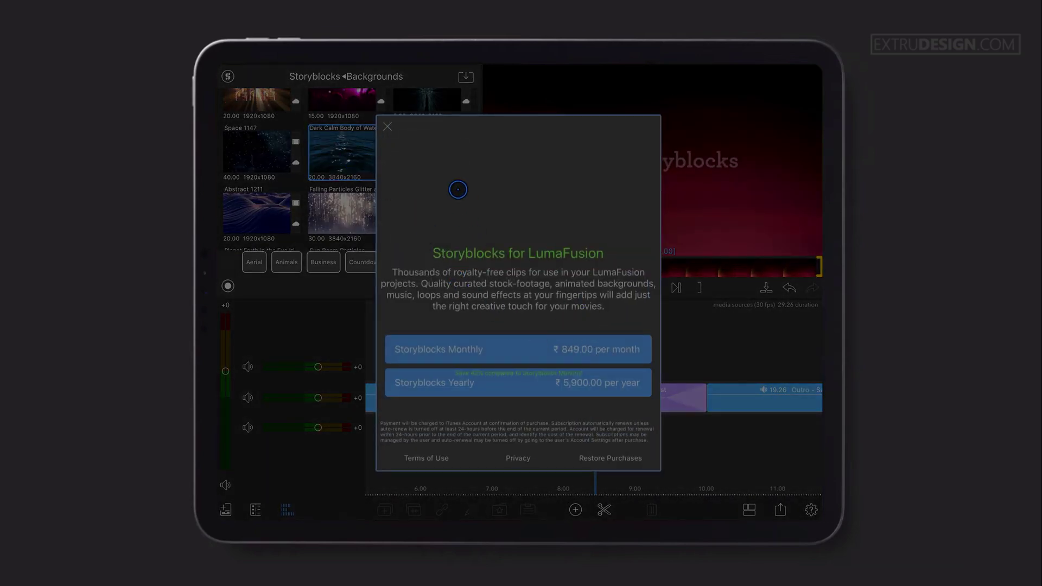
{"action": "left_click", "coordinate": [386, 126]}
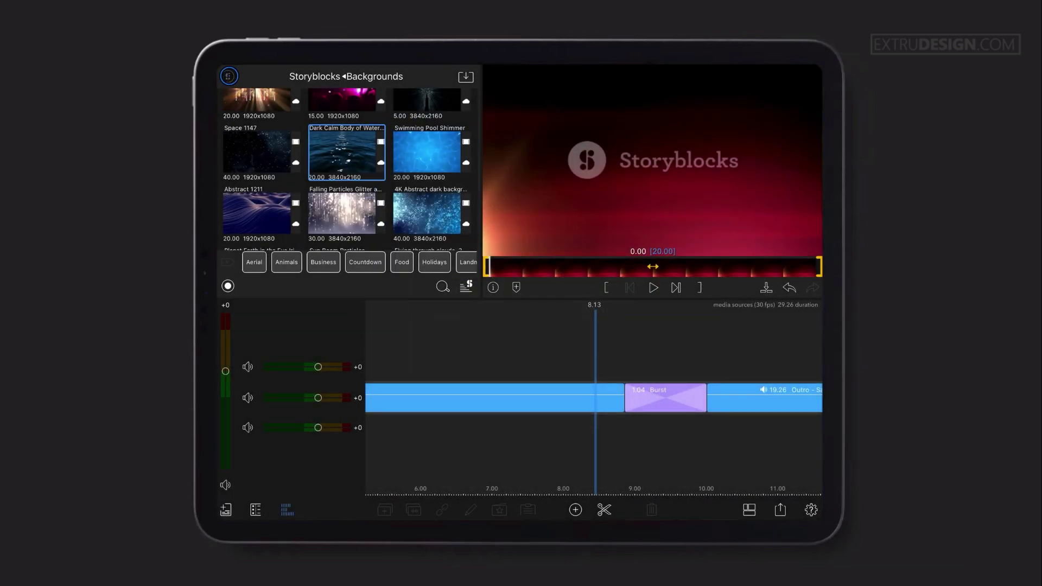
{"action": "left_click", "coordinate": [229, 76]}
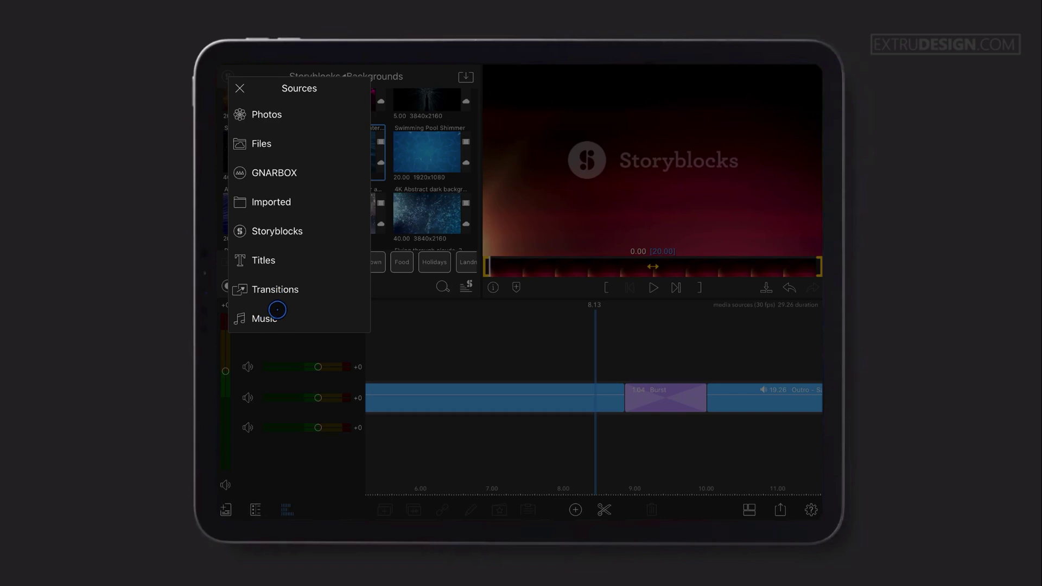
Step: Pick Music as the library source, pull down its Songs/Albums/Artists/Playlists list, and reopen Sources
{"action": "left_click", "coordinate": [269, 319]}
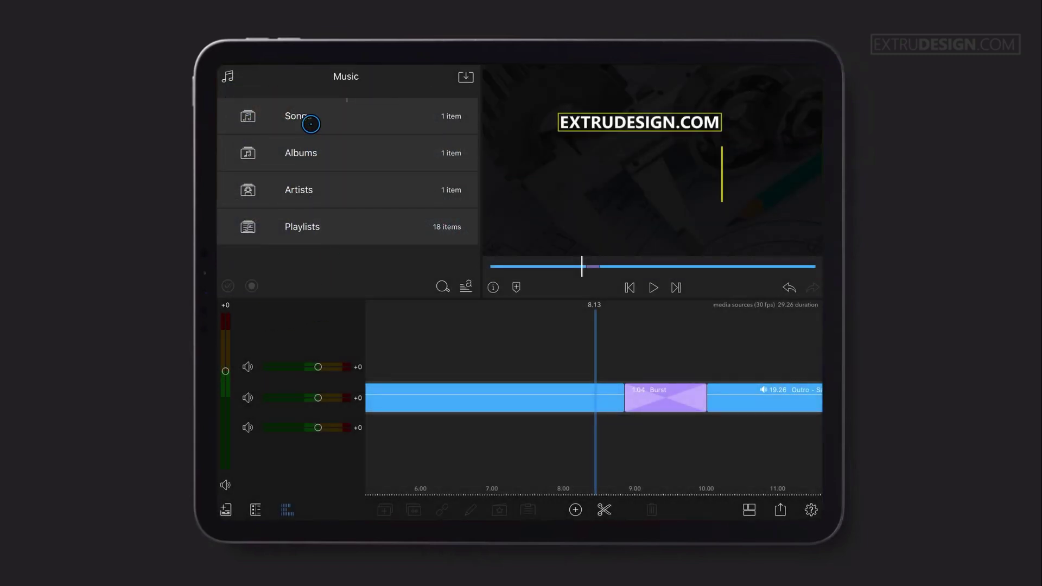
{"action": "left_click_drag", "start_coordinate": [303, 115], "coordinate": [300, 193]}
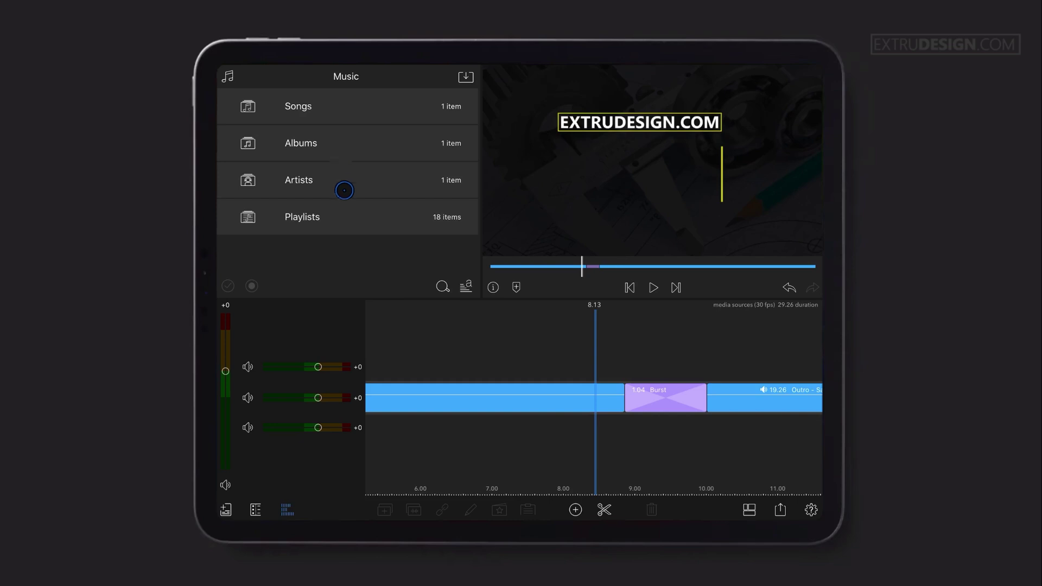
{"action": "left_click", "coordinate": [227, 72]}
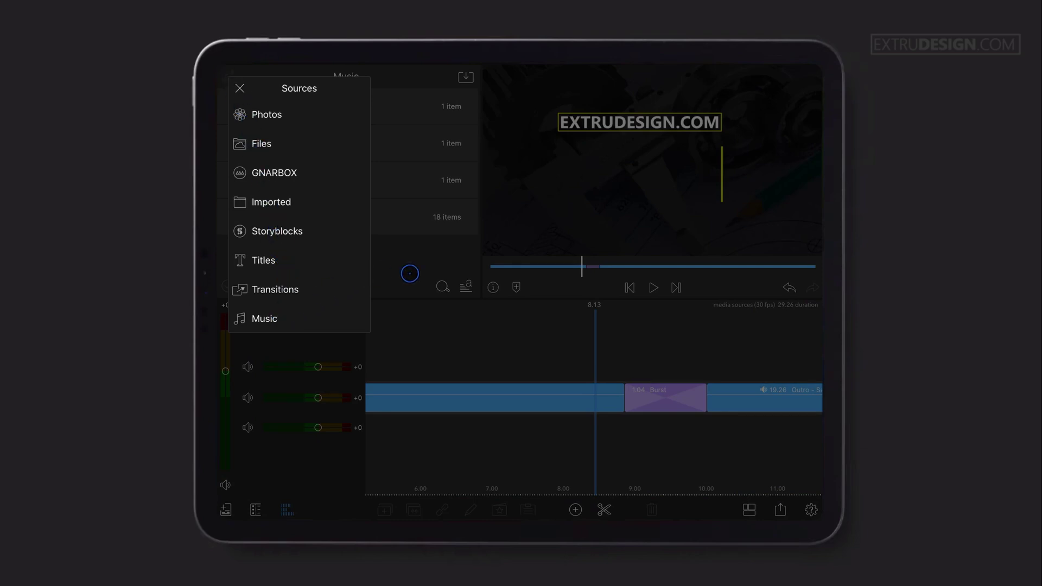
Step: Dismiss the Sources popover to return to the Music browser
{"action": "left_click", "coordinate": [410, 273]}
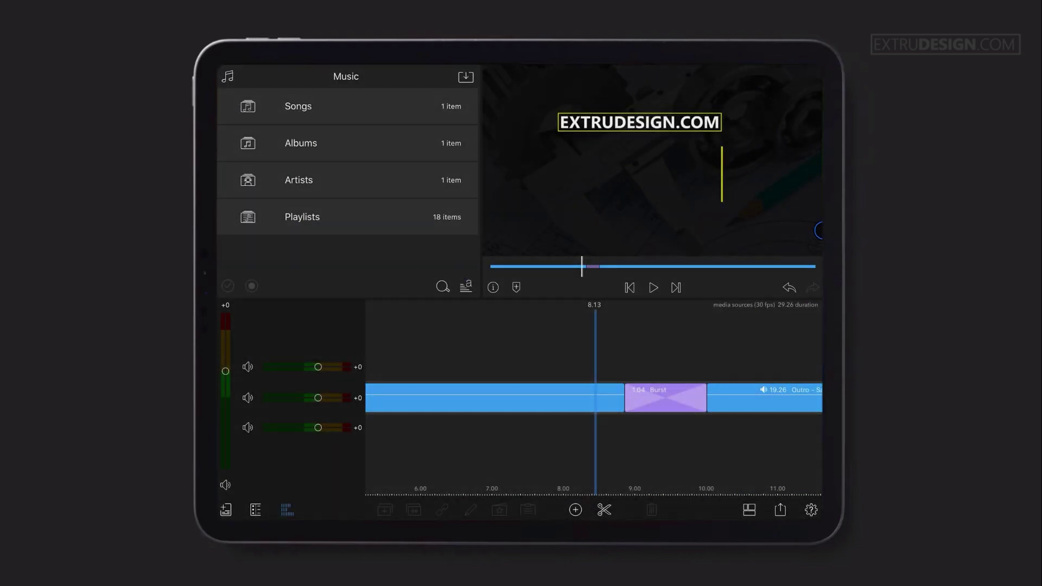